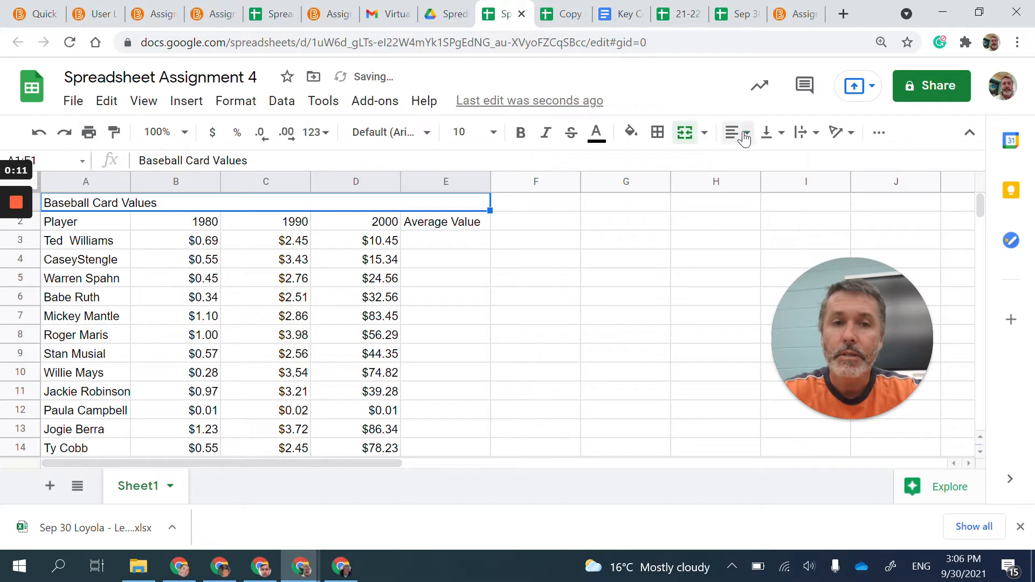
- Center the merged Baseball Card Values title horizontally, make it bold and set its font size to 12
{"action": "left_click", "coordinate": [755, 163]}
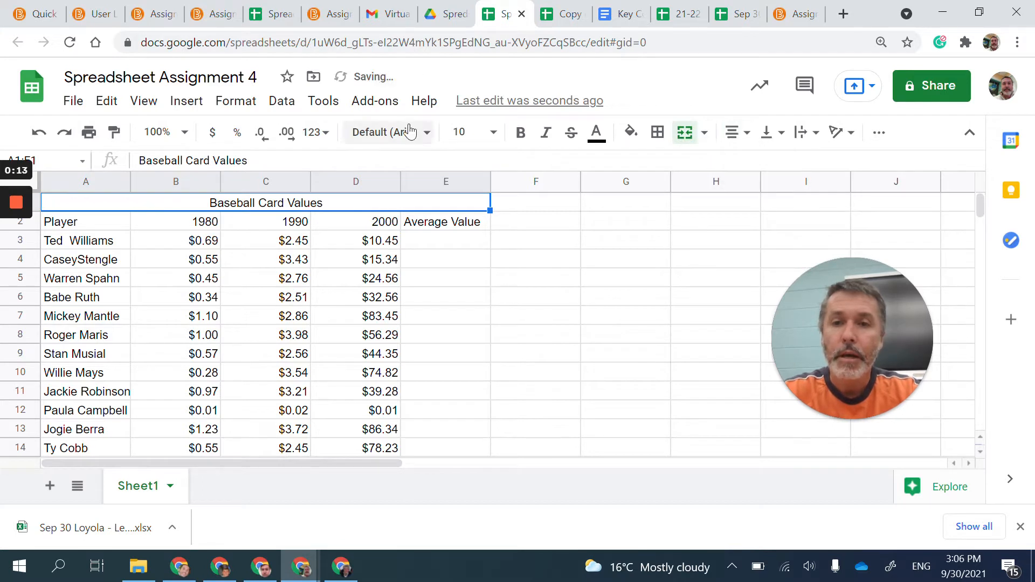
{"action": "left_click", "coordinate": [521, 132]}
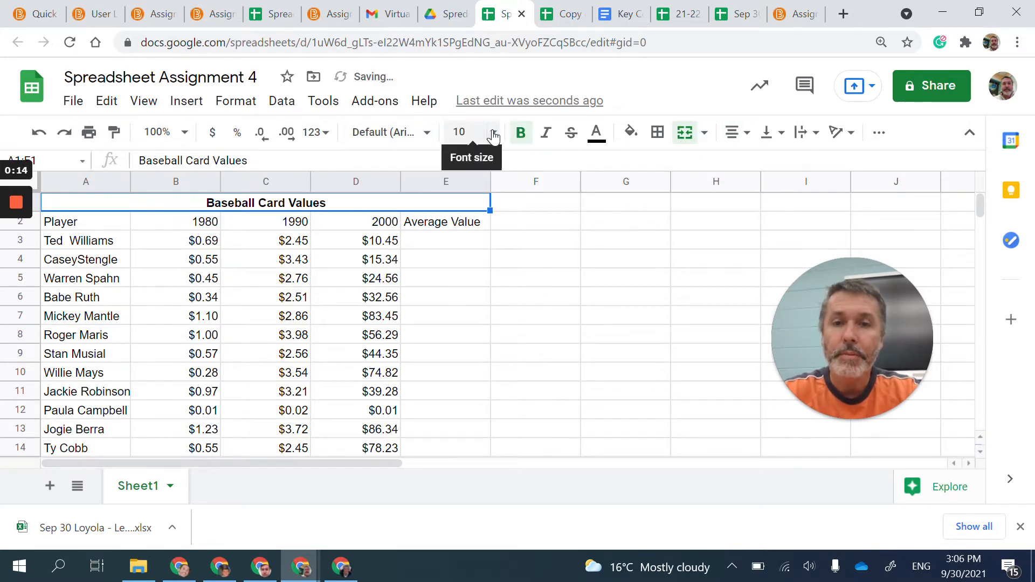
{"action": "left_click", "coordinate": [495, 135]}
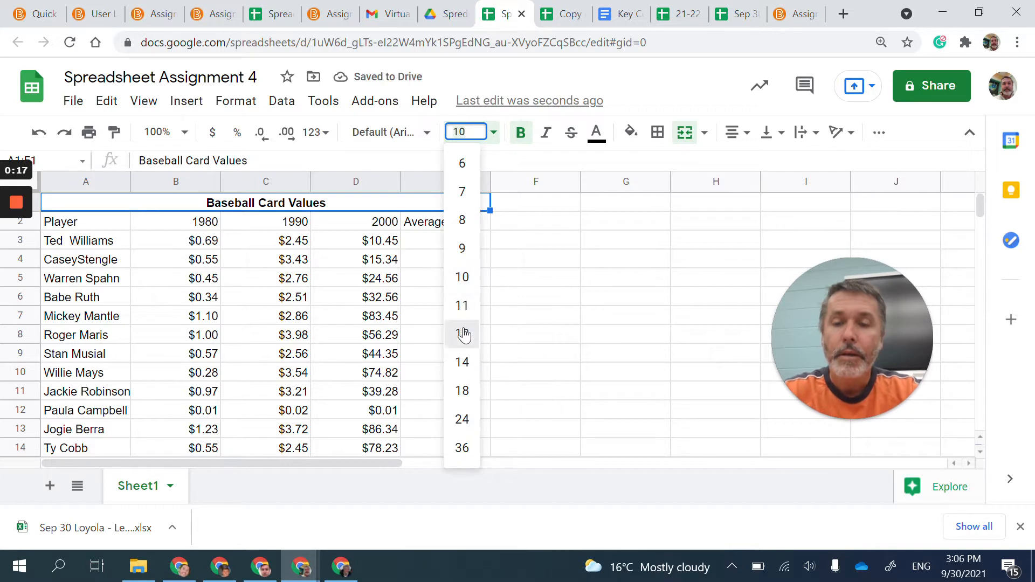
{"action": "left_click", "coordinate": [463, 333]}
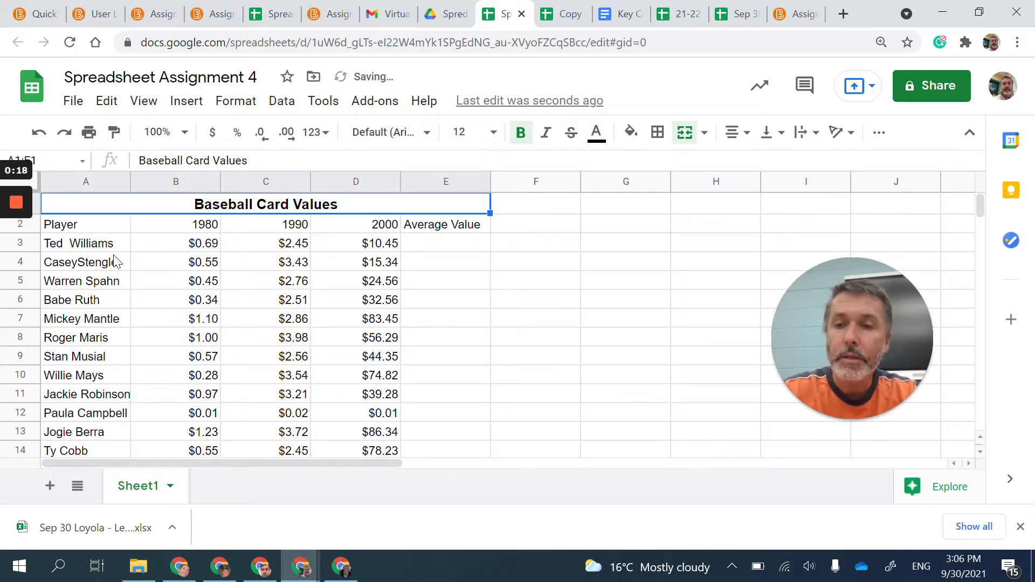
- Auto-fit column A to the width of its longest label
{"action": "scroll", "coordinate": [128, 365], "scroll_direction": "down", "scroll_amount": 2}
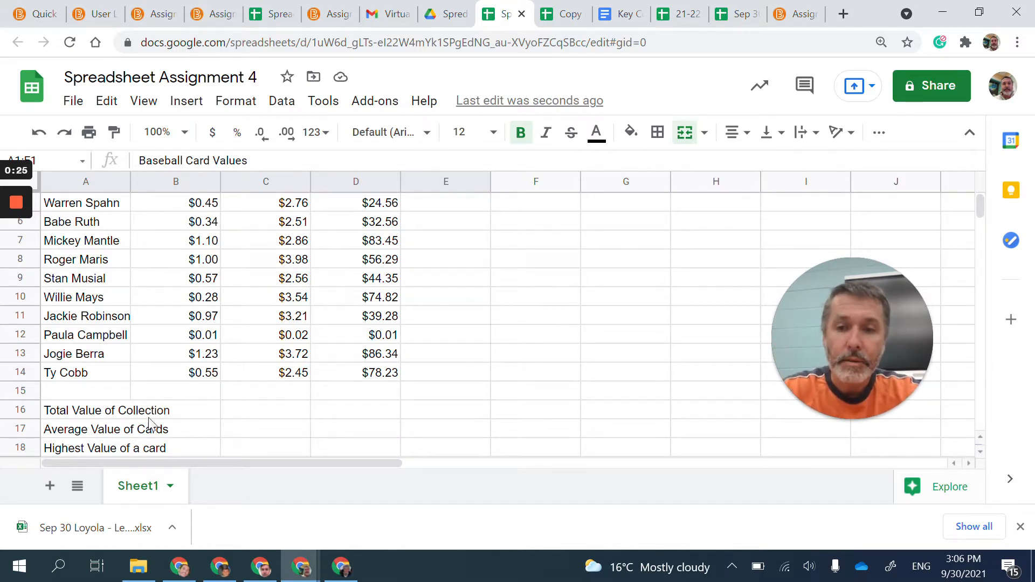
{"action": "double_click", "coordinate": [129, 179]}
{"action": "scroll", "coordinate": [180, 231], "scroll_direction": "up", "scroll_amount": 2}
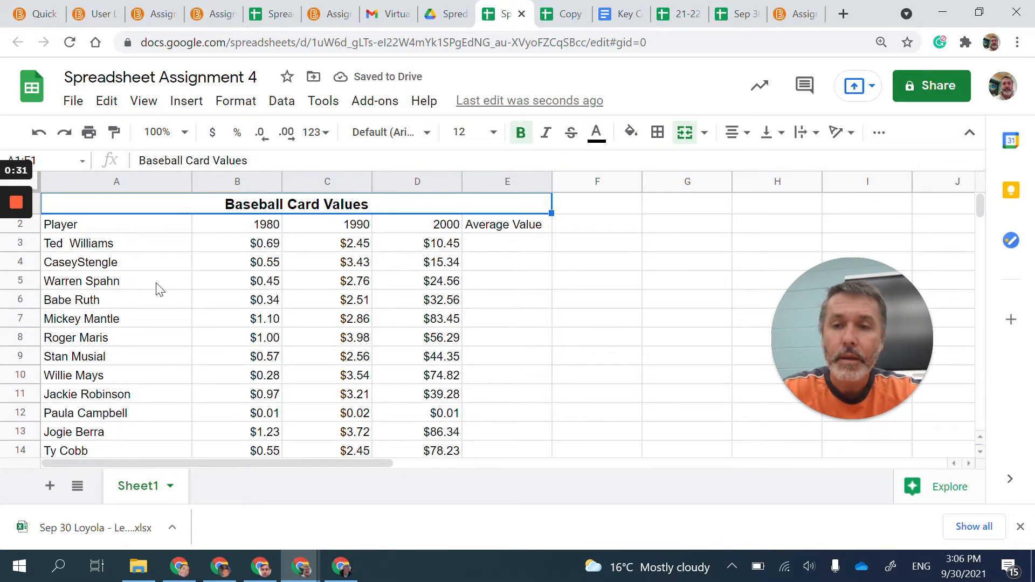
- Narrow columns B through E together to one equal width that still fits the dollar values
{"action": "scroll", "coordinate": [160, 290], "scroll_direction": "down", "scroll_amount": 1}
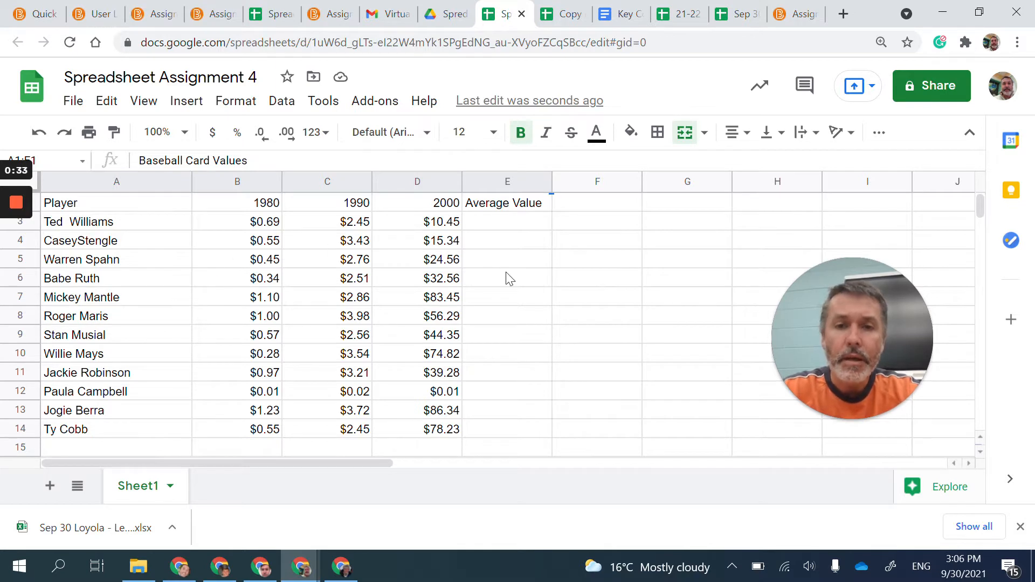
{"action": "scroll", "coordinate": [509, 278], "scroll_direction": "up", "scroll_amount": 1}
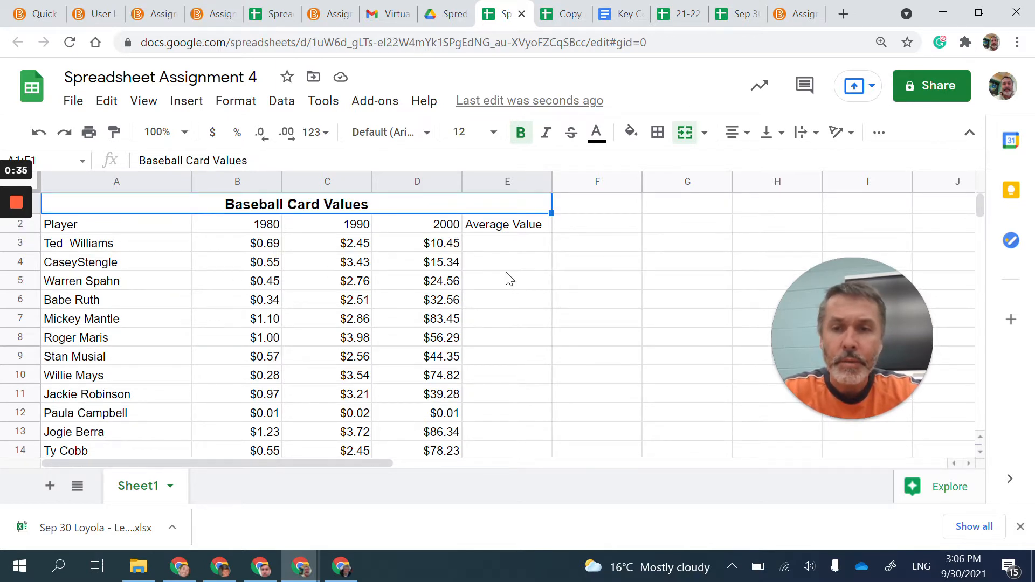
{"action": "left_click", "coordinate": [259, 182]}
{"action": "left_click", "coordinate": [456, 183], "text": "shift"}
{"action": "left_click", "coordinate": [478, 185], "text": "shift"}
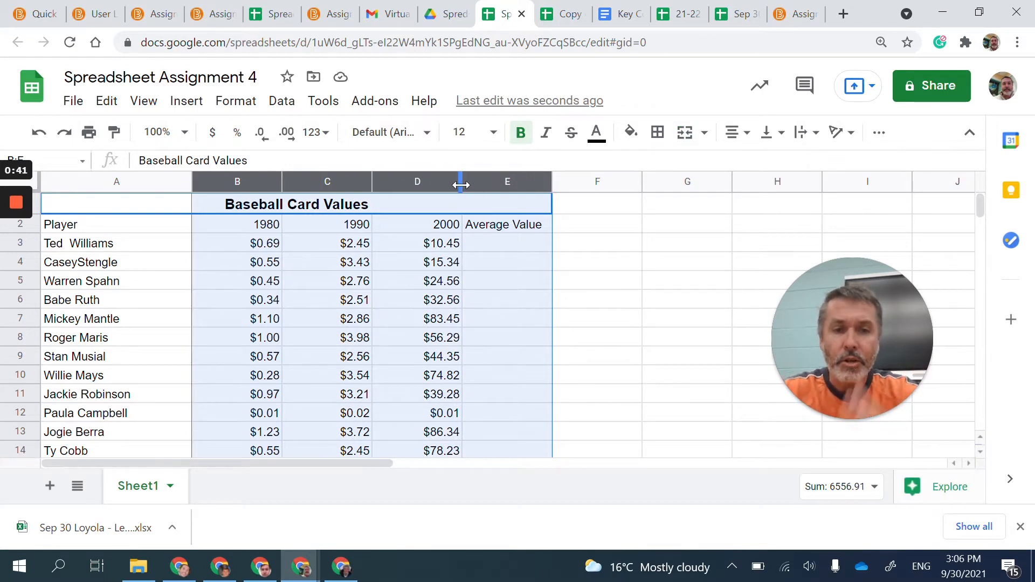
{"action": "left_click_drag", "start_coordinate": [460, 185], "coordinate": [406, 181]}
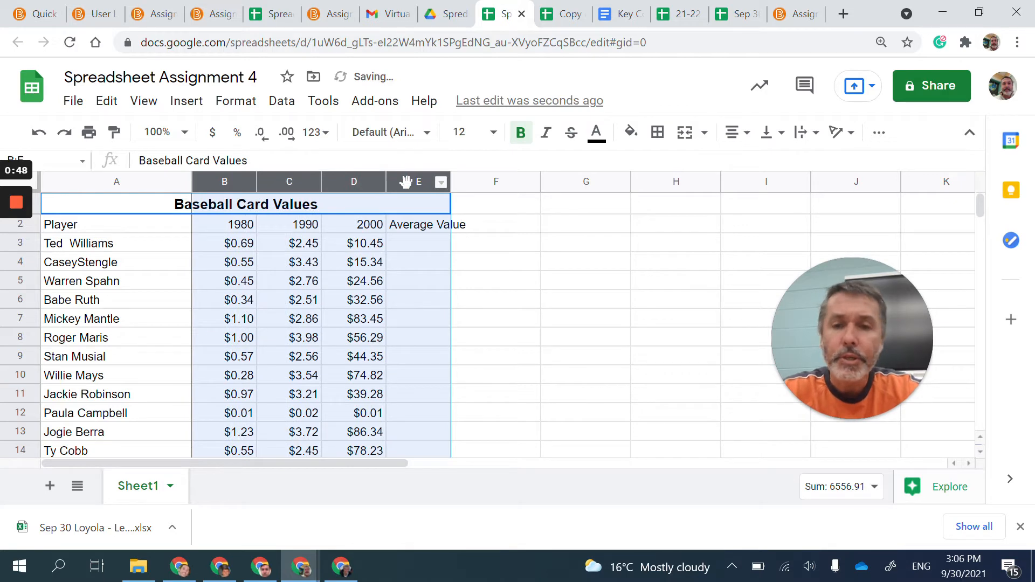
- Wrap the Average Value heading in cell E2 onto two lines
{"action": "left_click", "coordinate": [420, 225]}
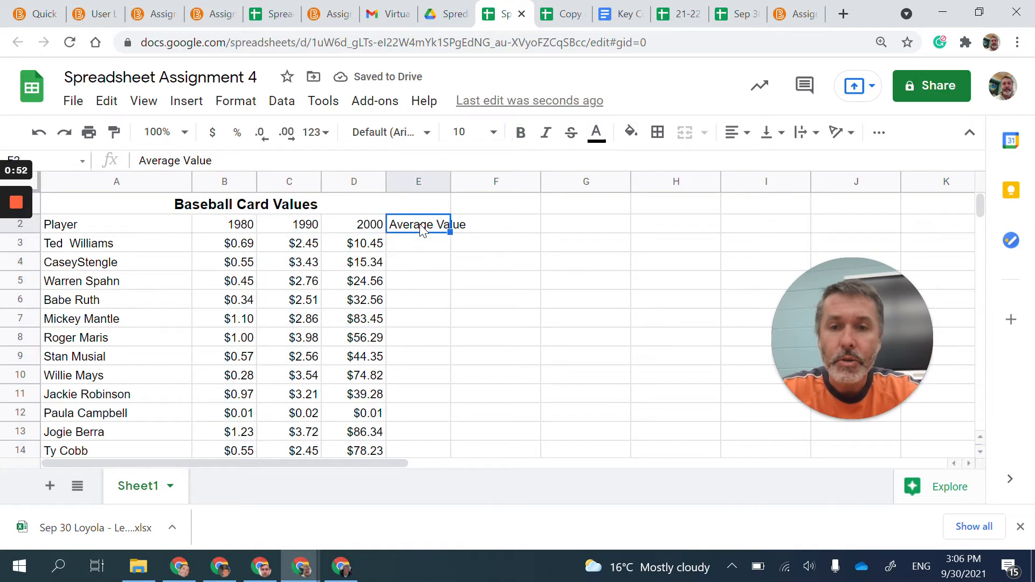
{"action": "left_click", "coordinate": [782, 134]}
{"action": "left_click", "coordinate": [803, 133]}
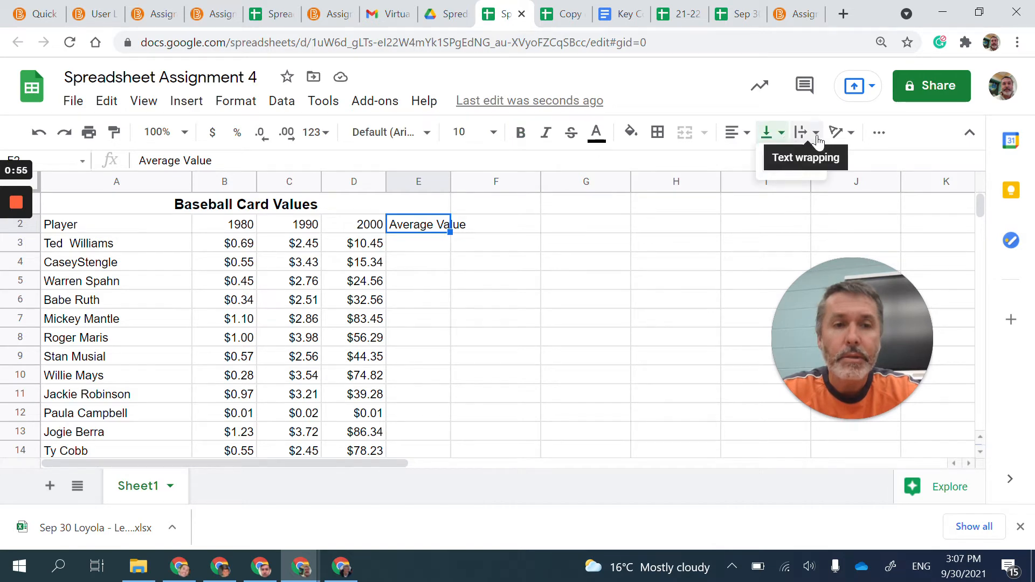
{"action": "left_click", "coordinate": [804, 132]}
{"action": "left_click", "coordinate": [825, 163]}
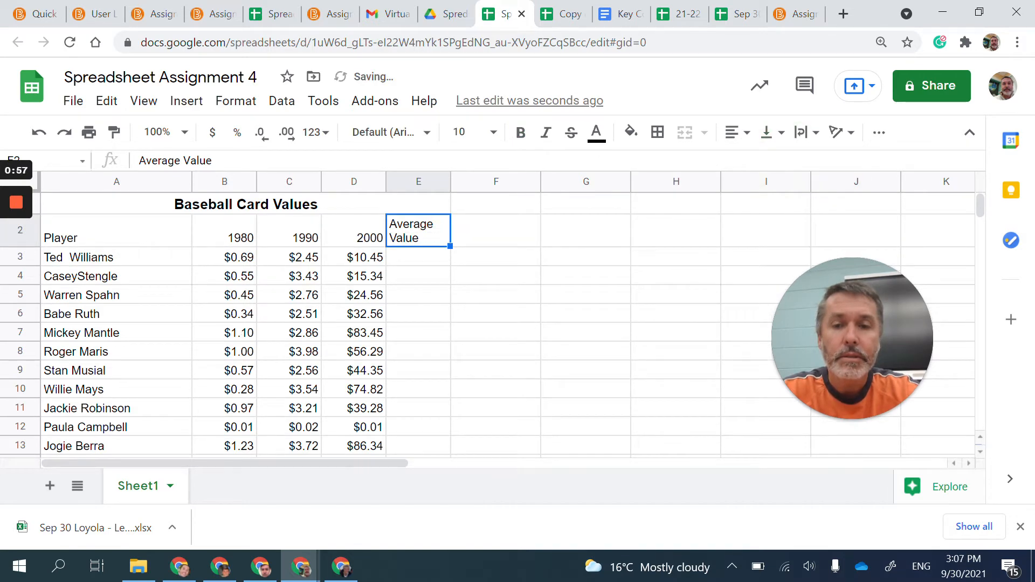
- Check the sample table on the assignment page, and center and bold the headings in A2:E2 to match
{"action": "key", "text": "alt+Tab"}
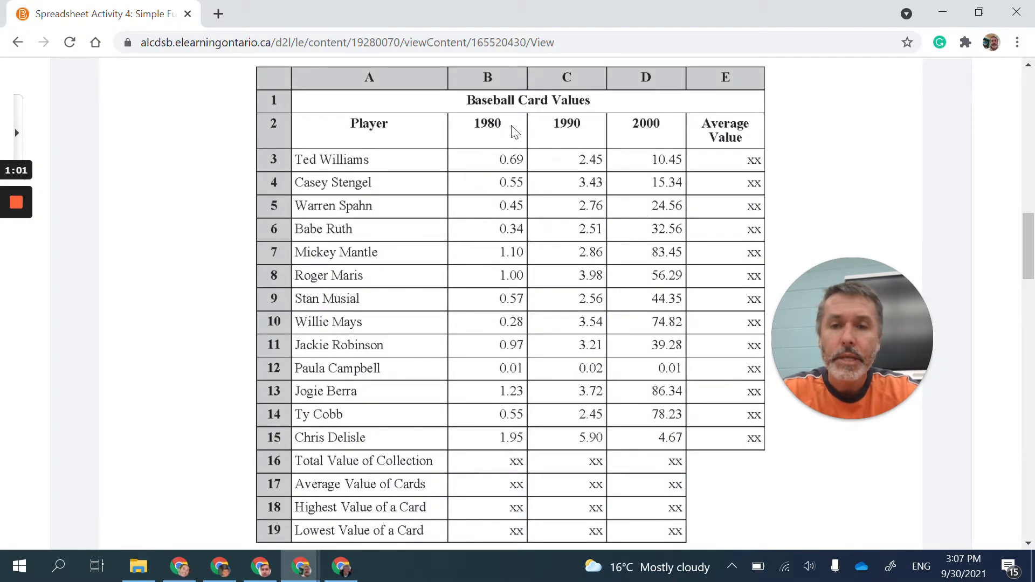
{"action": "key", "text": "Tab"}
{"action": "key", "text": "alt+Tab"}
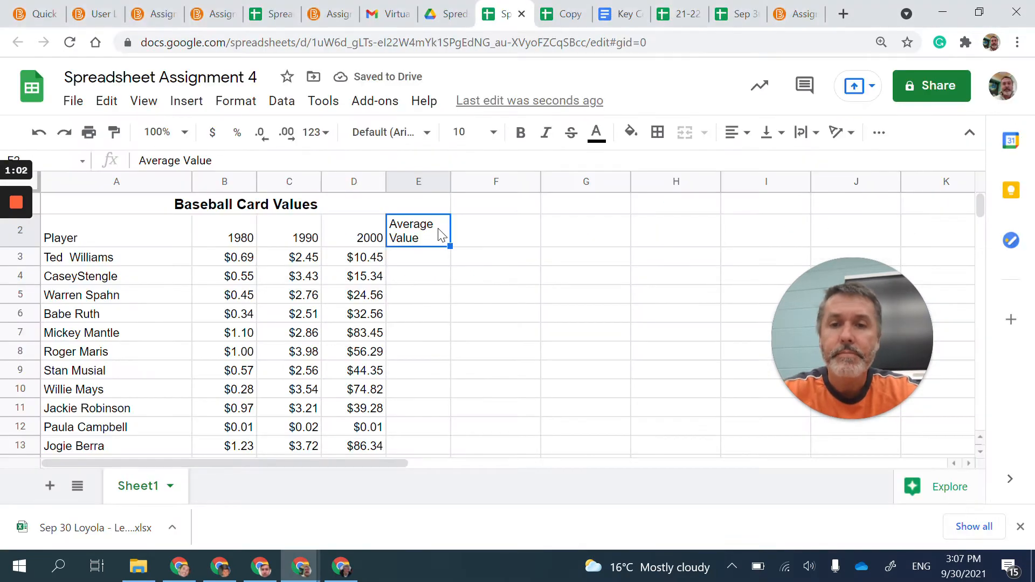
{"action": "left_click_drag", "start_coordinate": [432, 230], "coordinate": [137, 229]}
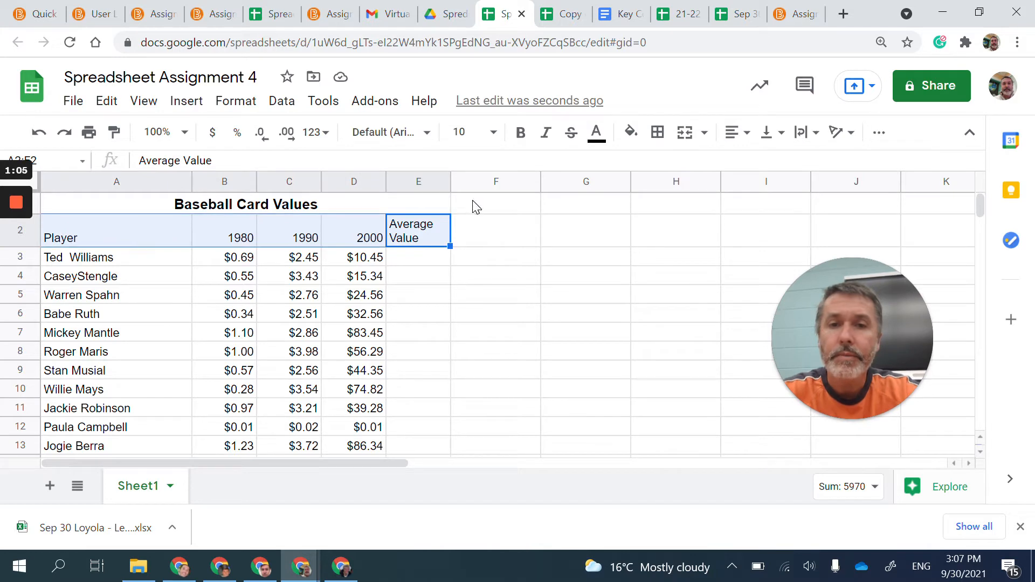
{"action": "left_click", "coordinate": [738, 132]}
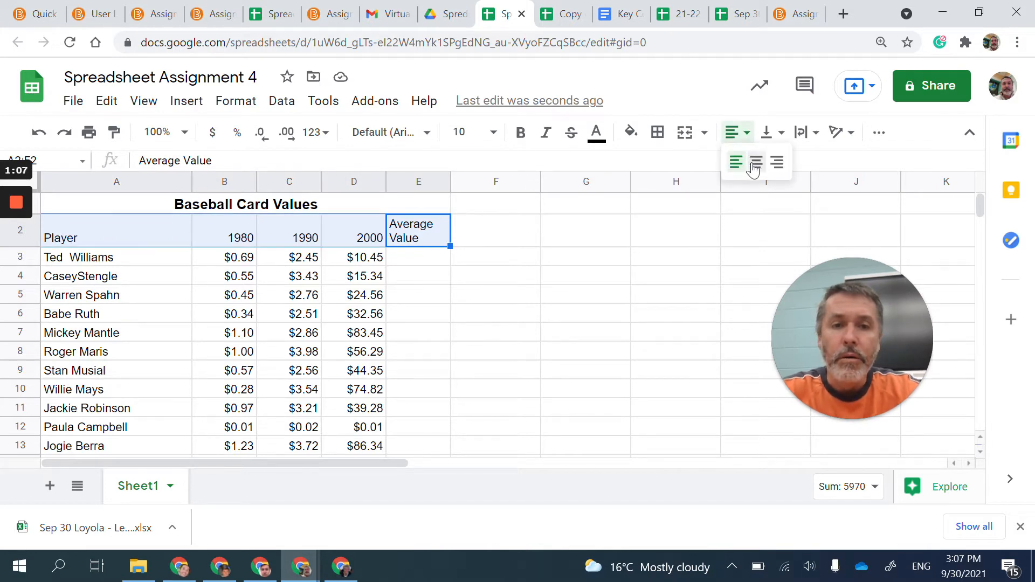
{"action": "left_click", "coordinate": [755, 162]}
{"action": "left_click", "coordinate": [521, 133]}
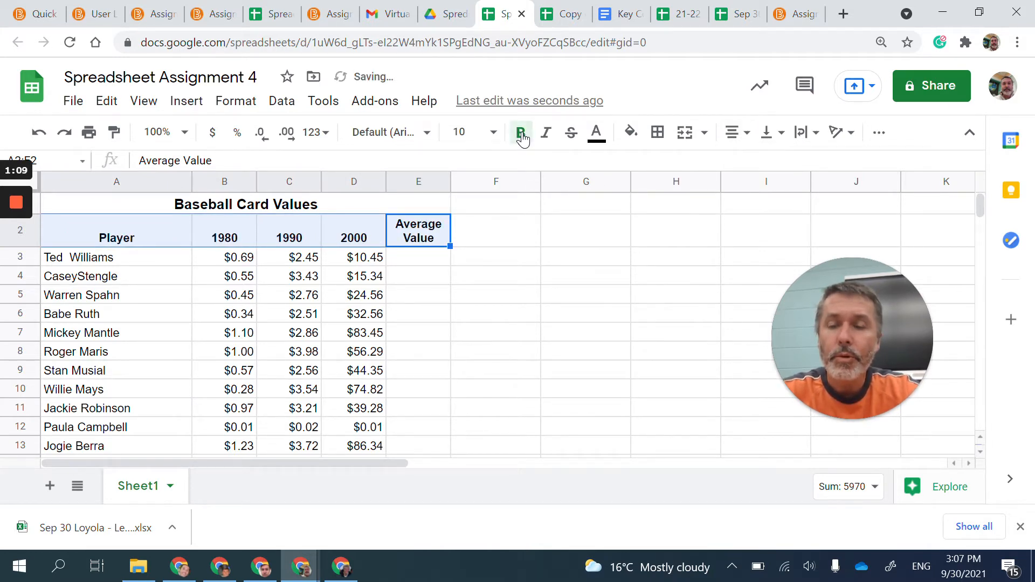
- Compare the headings with the assignment page's sample table and align A2:E2 vertically to the top
{"action": "key", "text": "alt+Tab"}
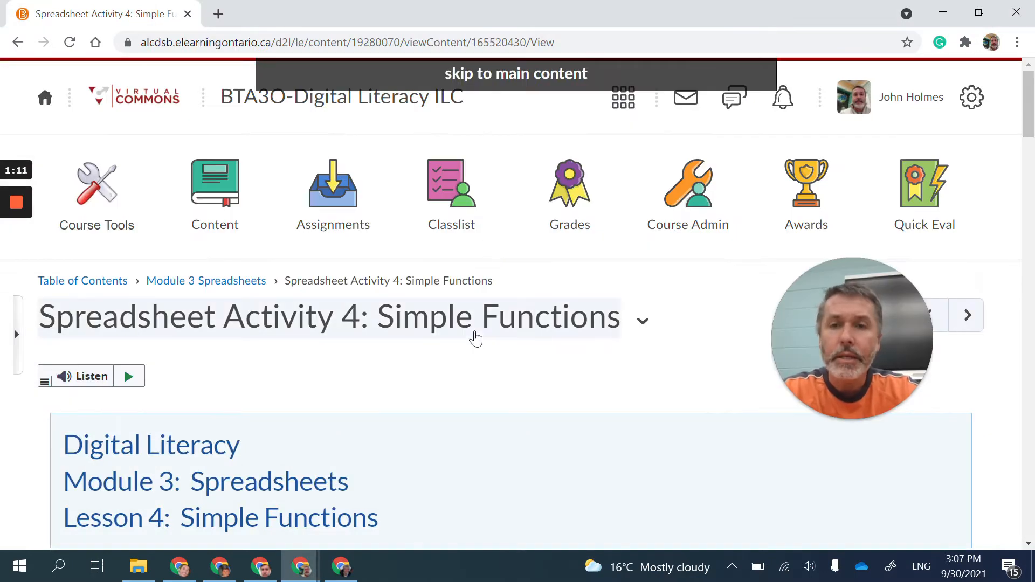
{"action": "scroll", "coordinate": [475, 337], "scroll_direction": "down", "scroll_amount": 4}
{"action": "scroll", "coordinate": [476, 333], "scroll_direction": "down", "scroll_amount": 9}
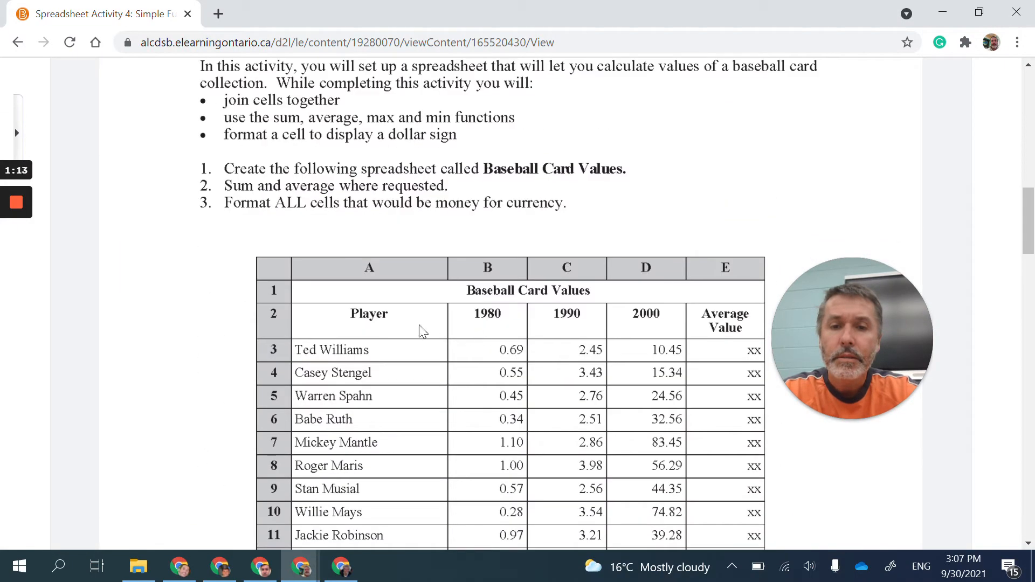
{"action": "key", "text": "alt+Tab"}
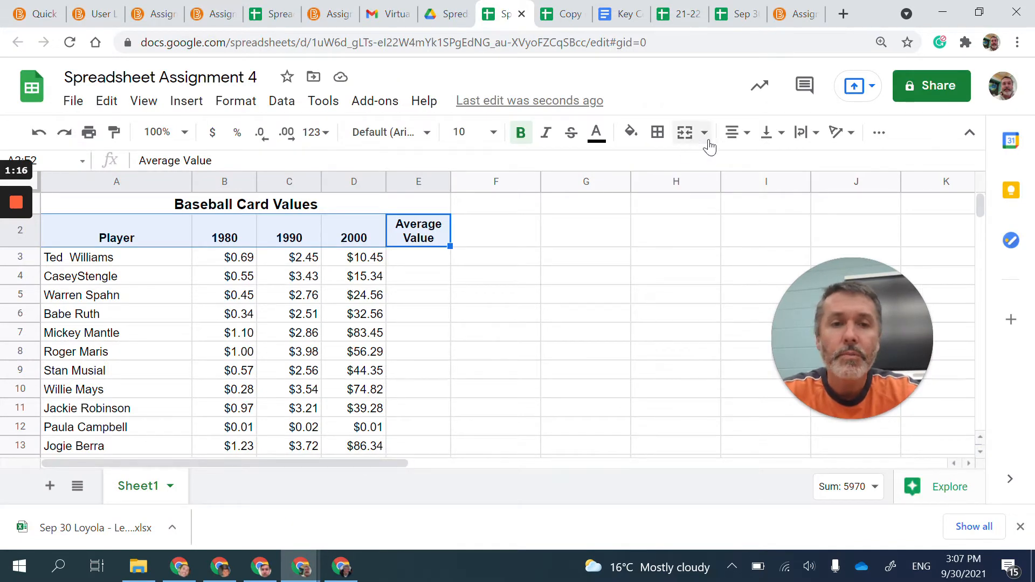
{"action": "left_click", "coordinate": [782, 136]}
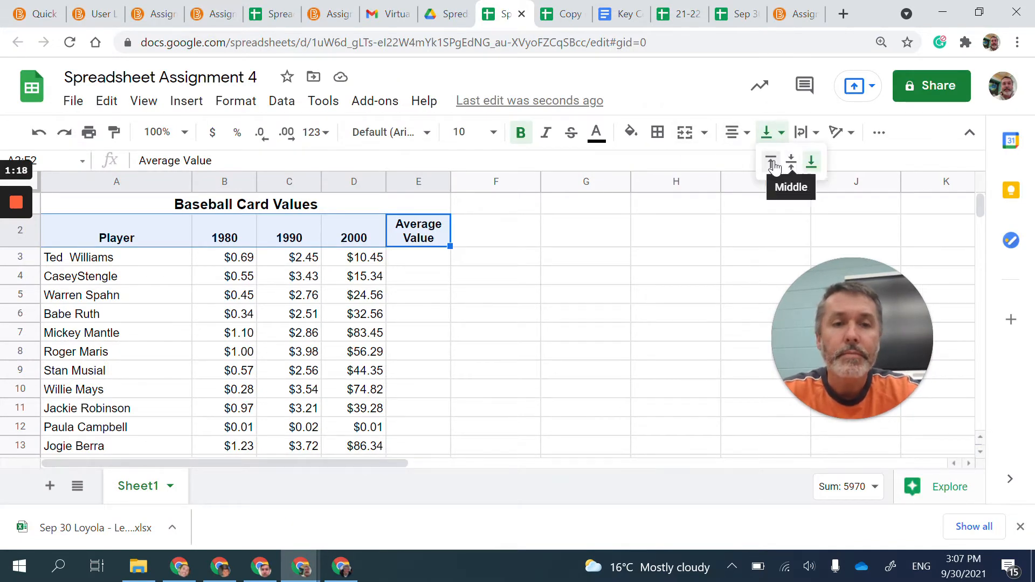
{"action": "left_click", "coordinate": [771, 161]}
{"action": "left_click", "coordinate": [572, 316]}
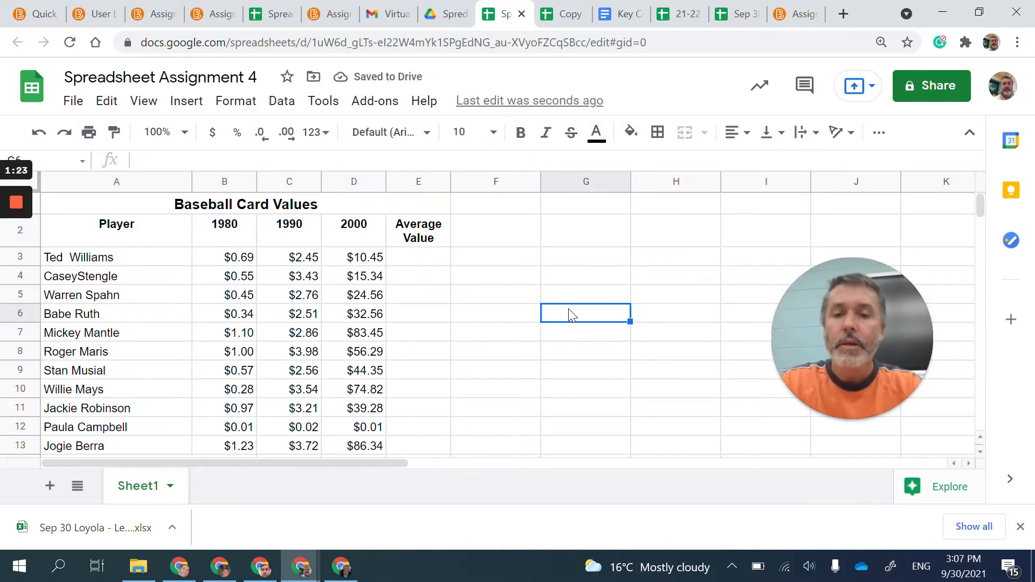
- Add your own full name as the player in A15 and enter 3.10 as the 1980 value in B15
{"action": "scroll", "coordinate": [572, 315], "scroll_direction": "down", "scroll_amount": 3}
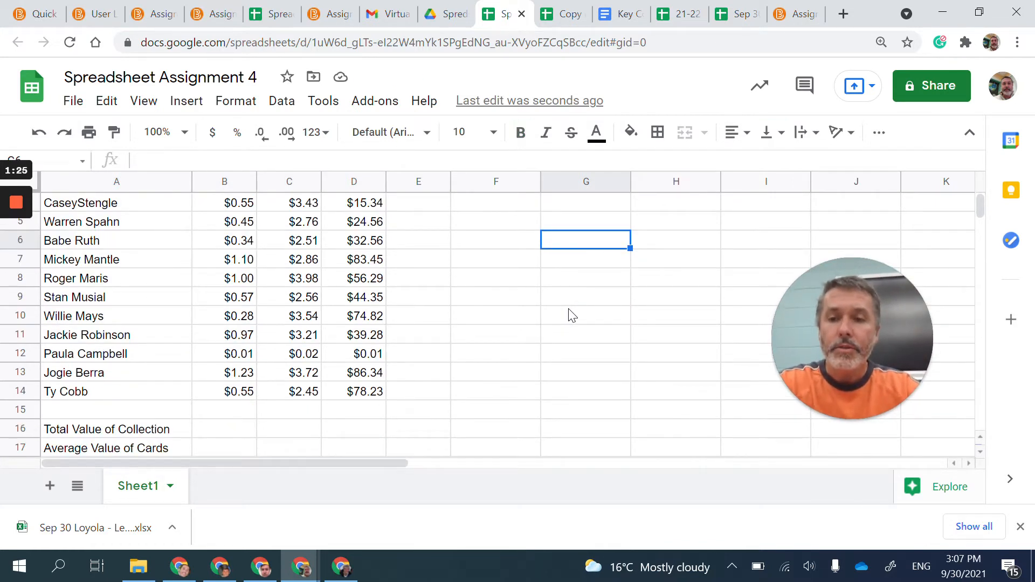
{"action": "scroll", "coordinate": [572, 315], "scroll_direction": "down", "scroll_amount": 1}
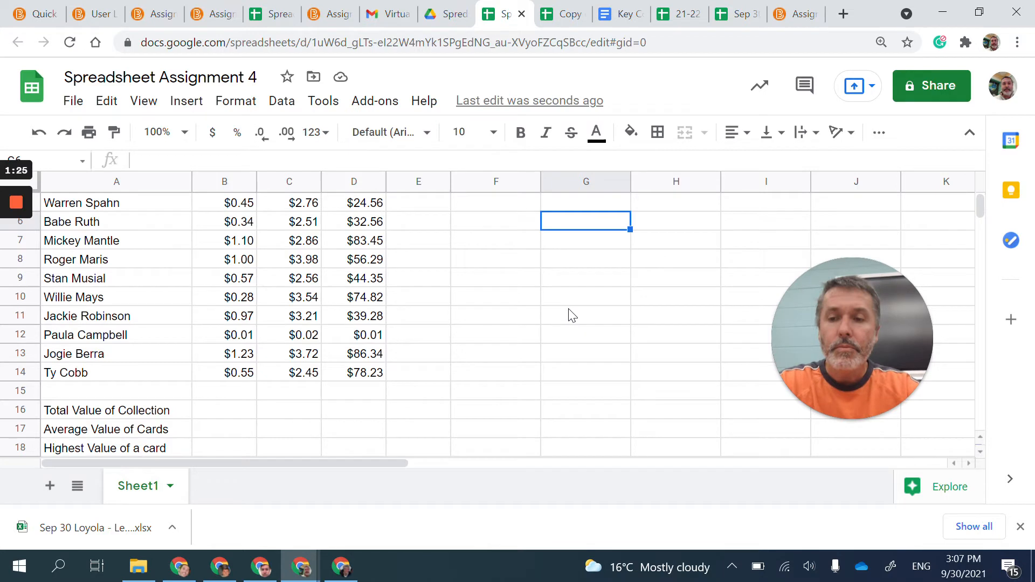
{"action": "left_click", "coordinate": [141, 393]}
{"action": "type", "text": "John Holmes"}
{"action": "key", "text": "Tab"}
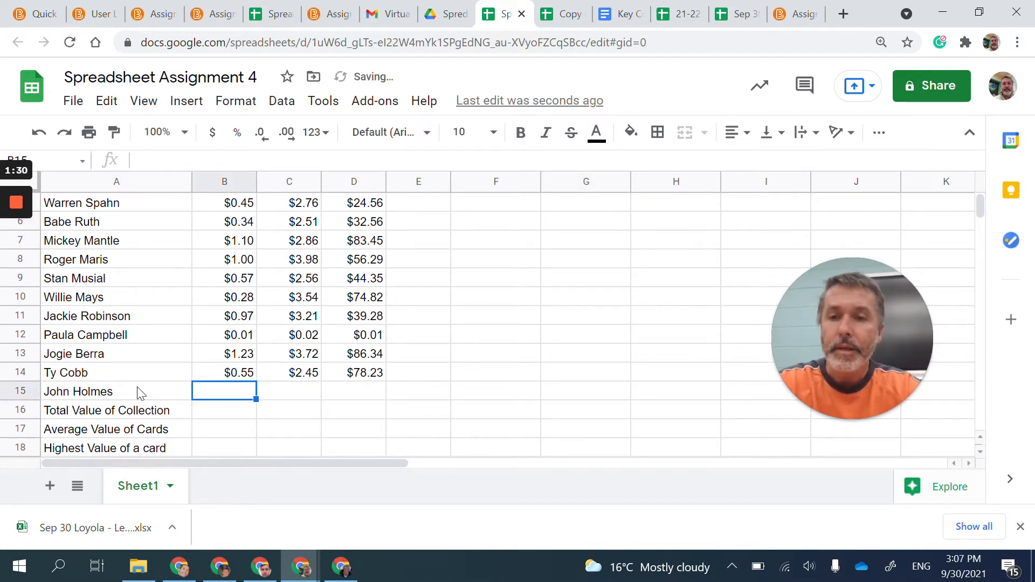
{"action": "type", "text": "3.1"}
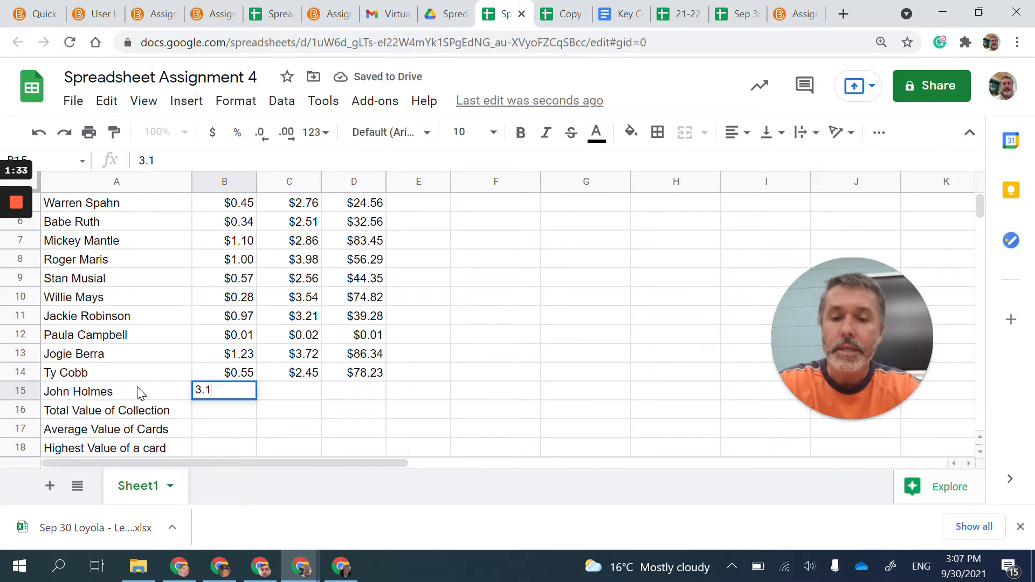
{"action": "scroll", "coordinate": [178, 389], "scroll_direction": "up", "scroll_amount": 2}
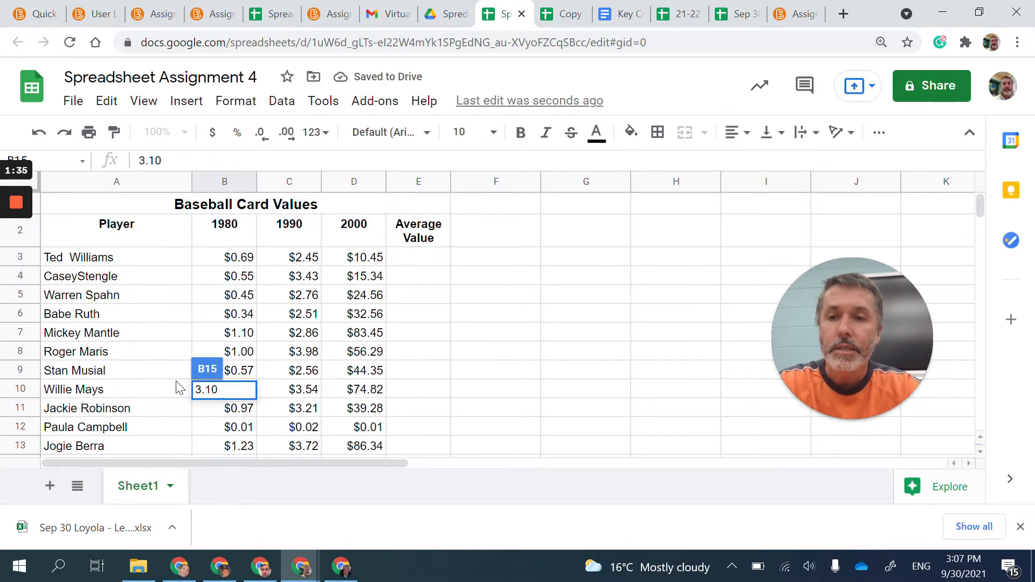
{"action": "scroll", "coordinate": [178, 389], "scroll_direction": "down", "scroll_amount": 3}
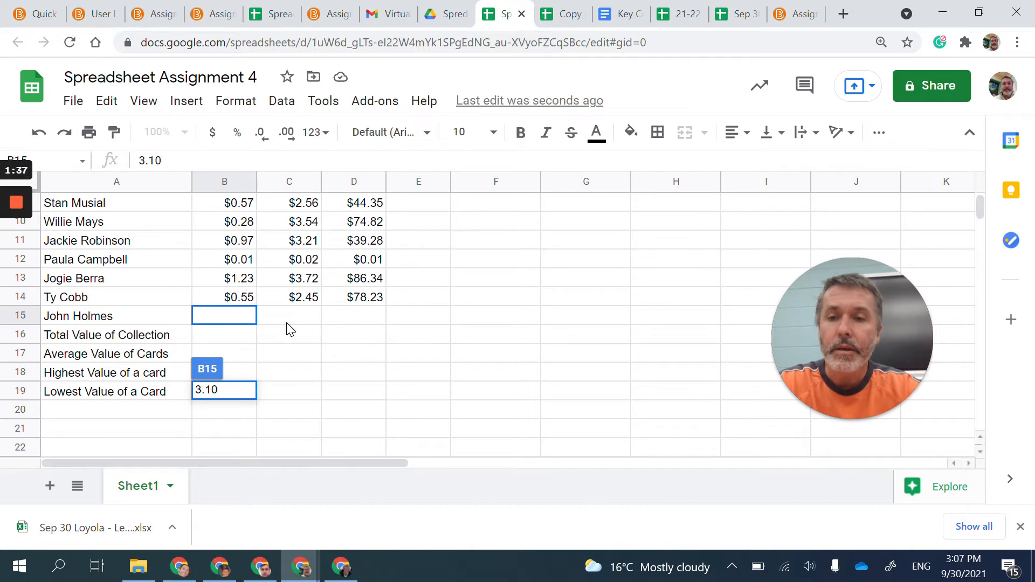
- Complete row 15 with 2.10 as the 1990 value in C15 and .02 as the 2000 value in D15
{"action": "left_click", "coordinate": [287, 322]}
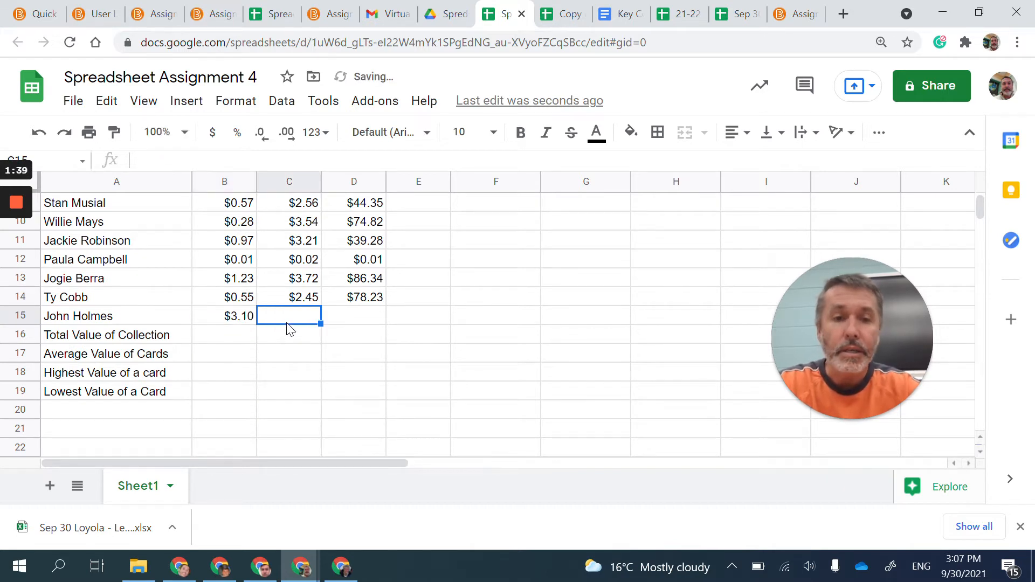
{"action": "type", "text": "2.10"}
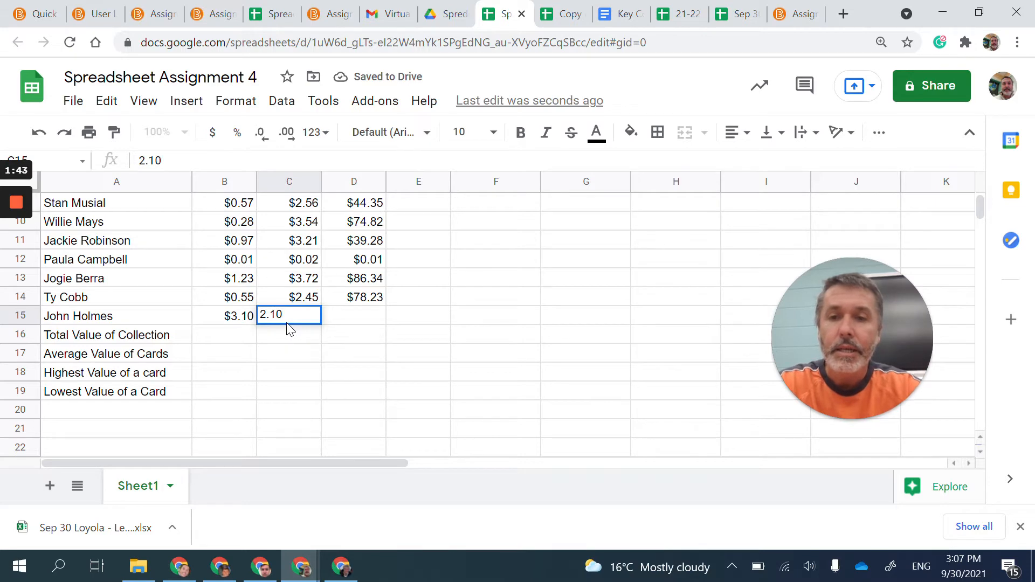
{"action": "key", "text": "Return"}
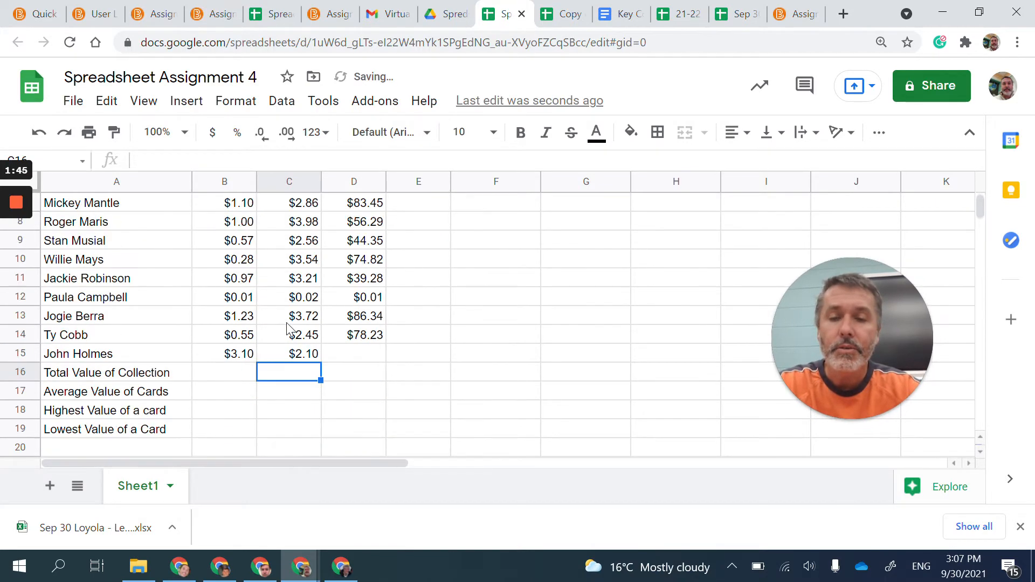
{"action": "scroll", "coordinate": [345, 300], "scroll_direction": "down", "scroll_amount": 2}
{"action": "left_click", "coordinate": [353, 281]}
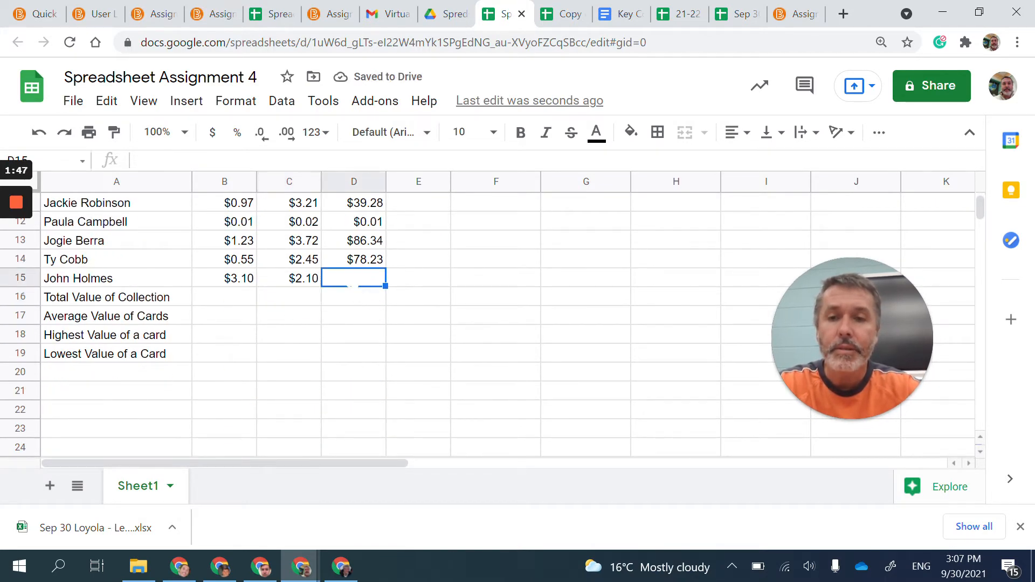
{"action": "double_click", "coordinate": [353, 285]}
{"action": "type", "text": ".02"}
{"action": "key", "text": "Return"}
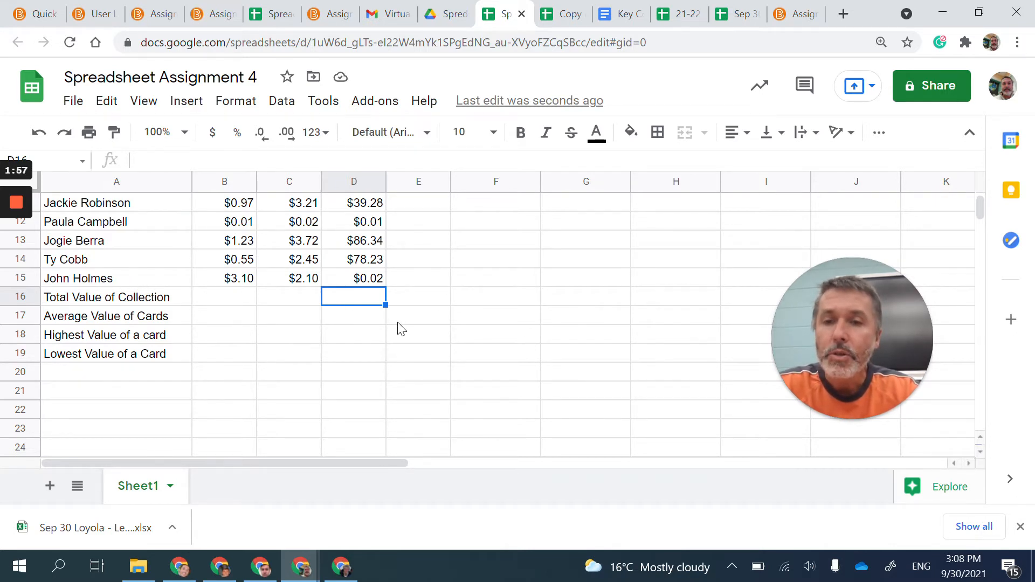
{"action": "scroll", "coordinate": [402, 329], "scroll_direction": "up", "scroll_amount": 5}
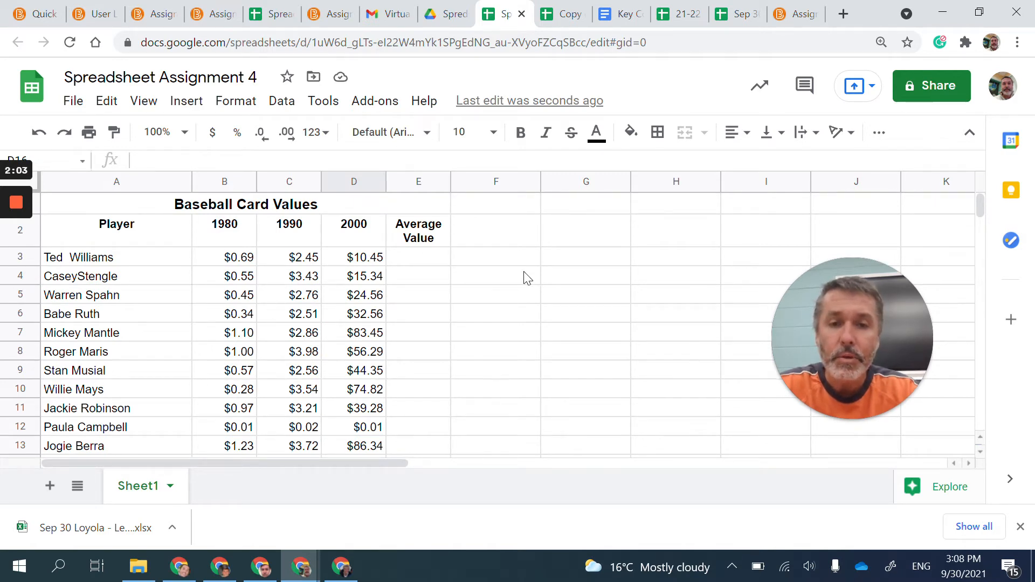
{"action": "left_click", "coordinate": [566, 265]}
{"action": "type", "text": "=mean"}
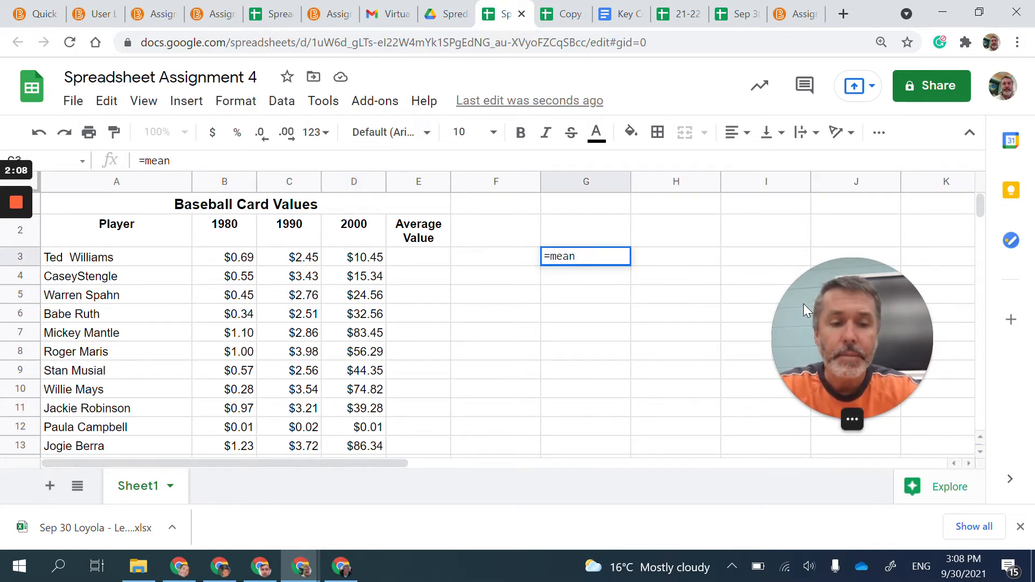
{"action": "key", "text": "BackSpace"}
{"action": "key", "text": "BackSpace"}
{"action": "key", "text": "BackSpace"}
{"action": "key", "text": "BackSpace"}
{"action": "type", "text": "medi"}
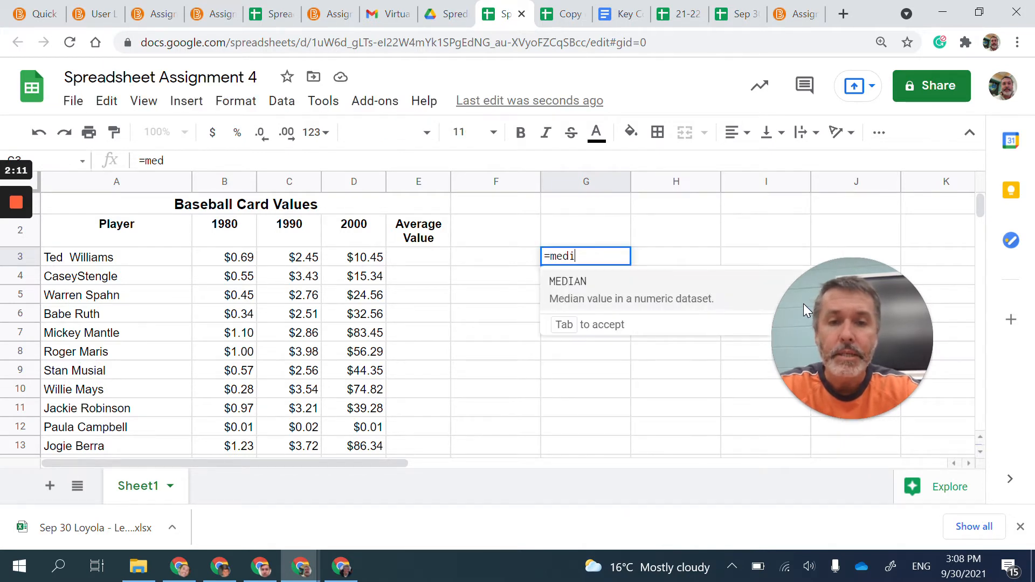
{"action": "key", "text": "BackSpace"}
{"action": "key", "text": "BackSpace"}
{"action": "key", "text": "BackSpace"}
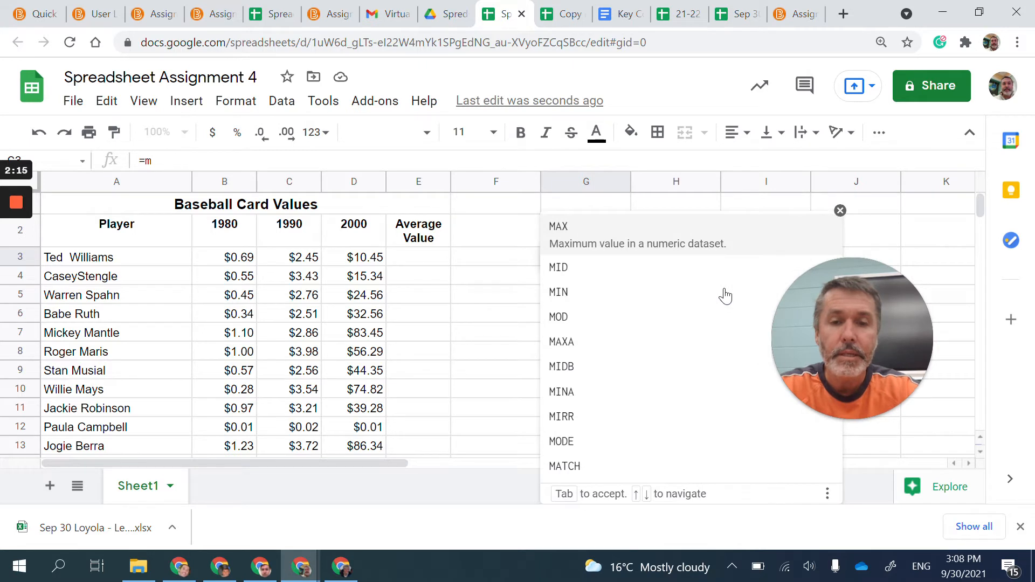
{"action": "type", "text": "m"}
{"action": "key", "text": "BackSpace"}
{"action": "type", "text": "ode"}
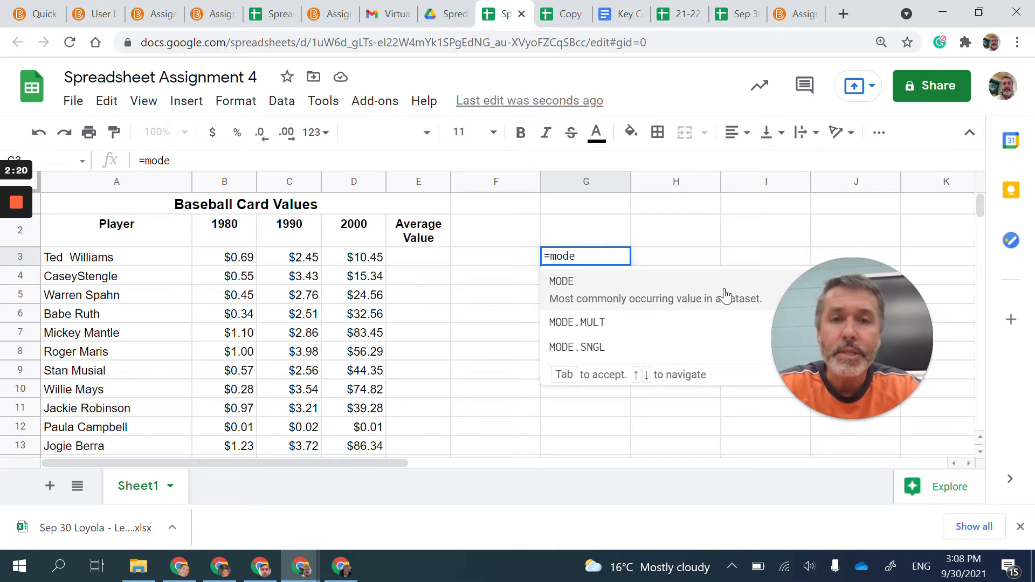
{"action": "key", "text": "BackSpace"}
{"action": "key", "text": "BackSpace"}
{"action": "key", "text": "BackSpace"}
{"action": "key", "text": "BackSpace"}
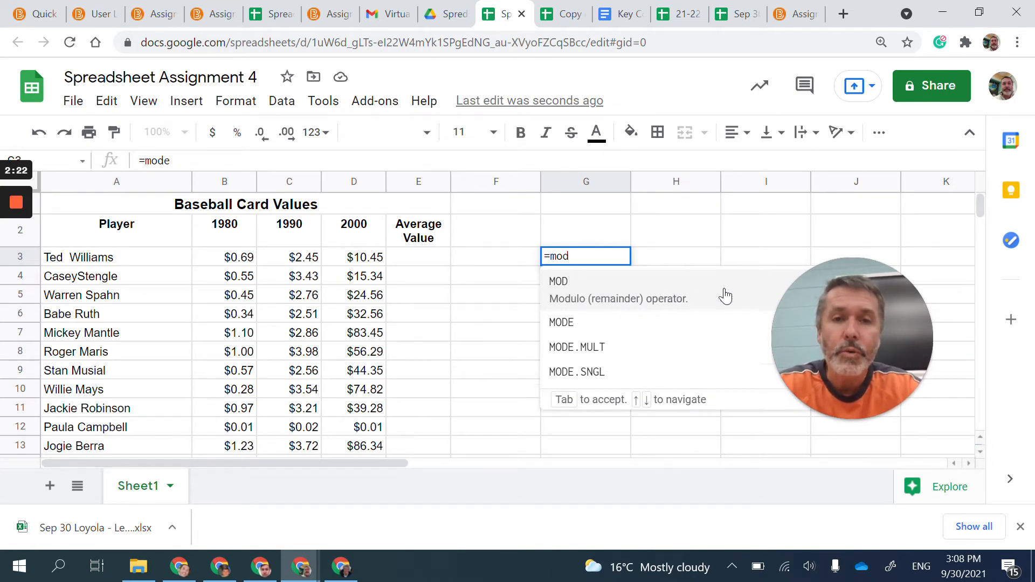
- Calculate Ted Williams's average card value in G3 with =AVERAGE(B3:D3)
{"action": "type", "text": "a"}
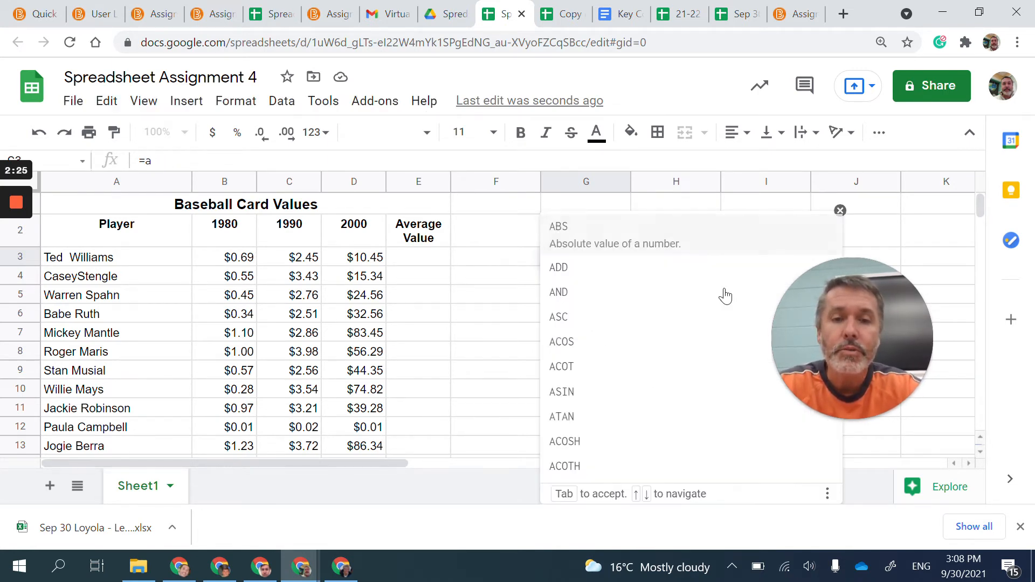
{"action": "type", "text": "vera"}
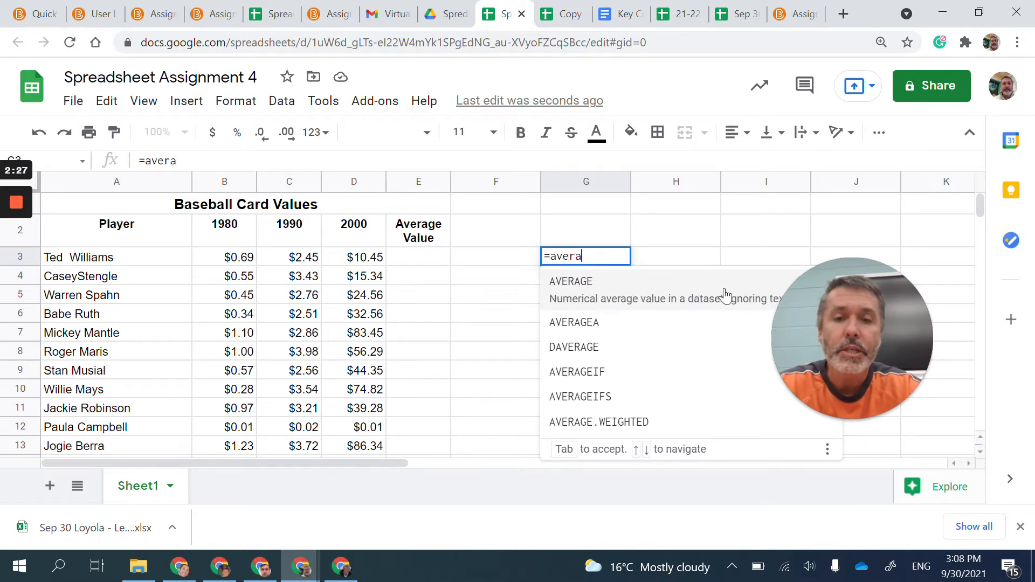
{"action": "left_click_drag", "start_coordinate": [868, 319], "coordinate": [878, 409]}
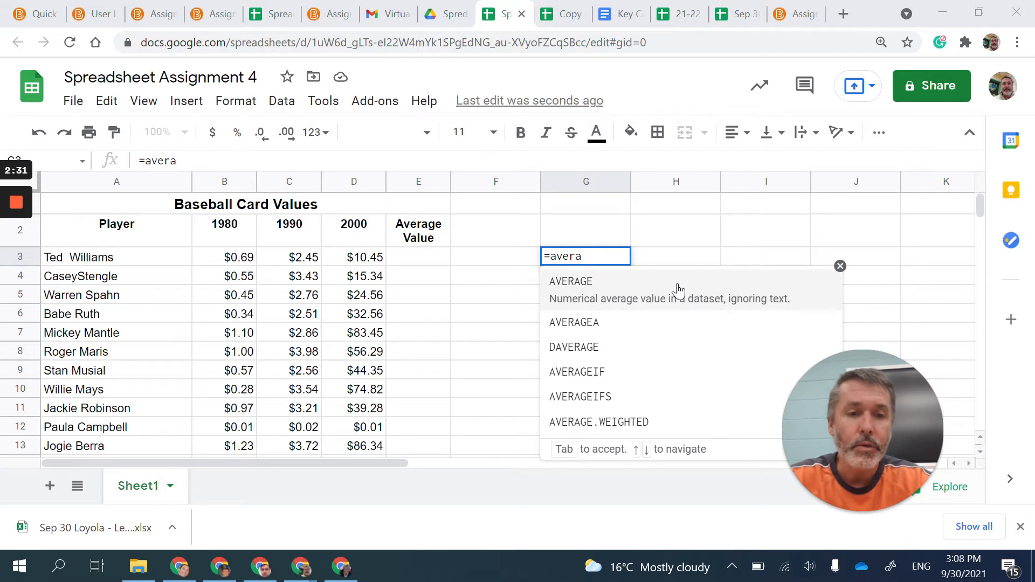
{"action": "left_click", "coordinate": [589, 283]}
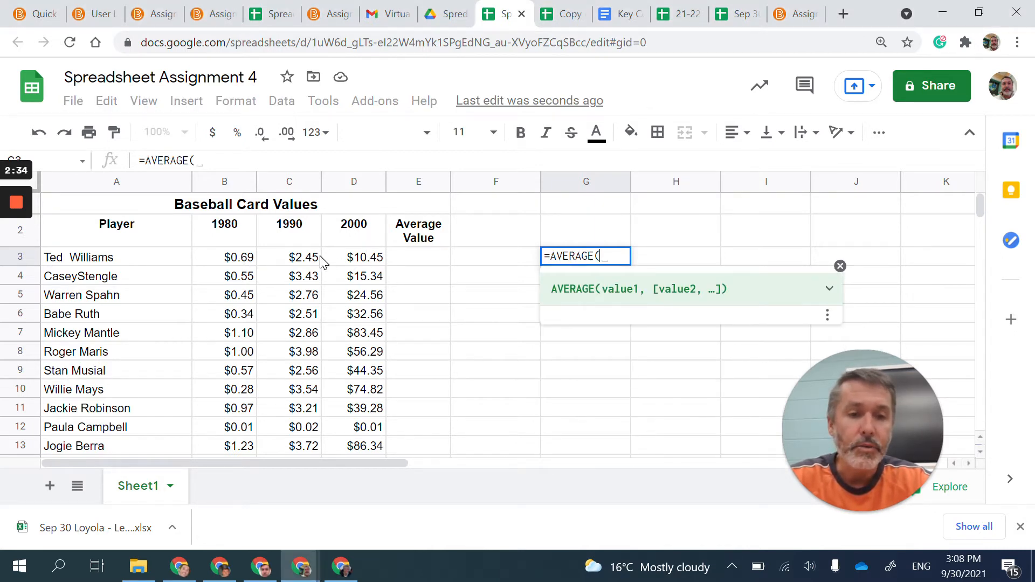
{"action": "left_click_drag", "start_coordinate": [245, 261], "coordinate": [339, 265]}
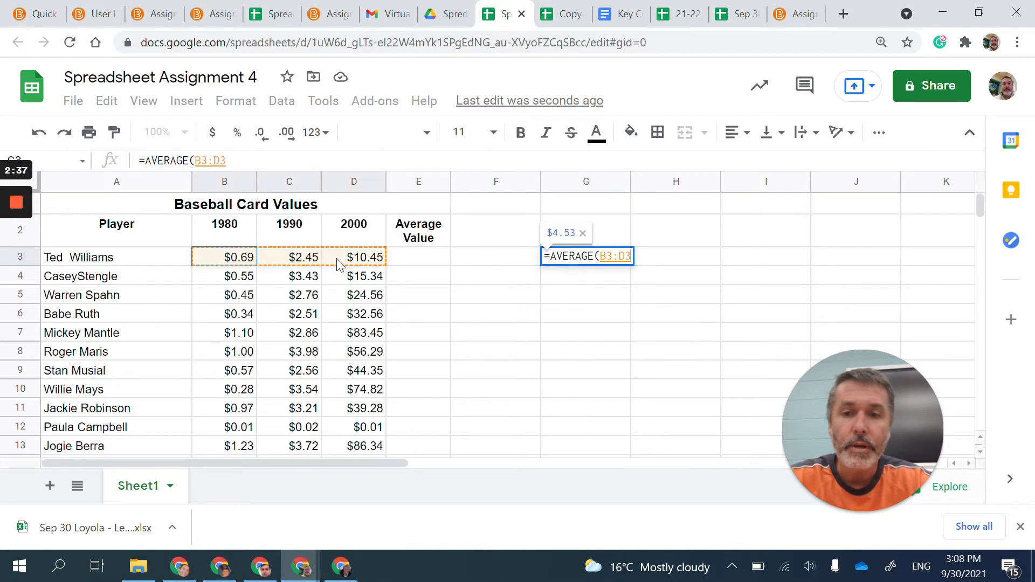
{"action": "type", "text": ")"}
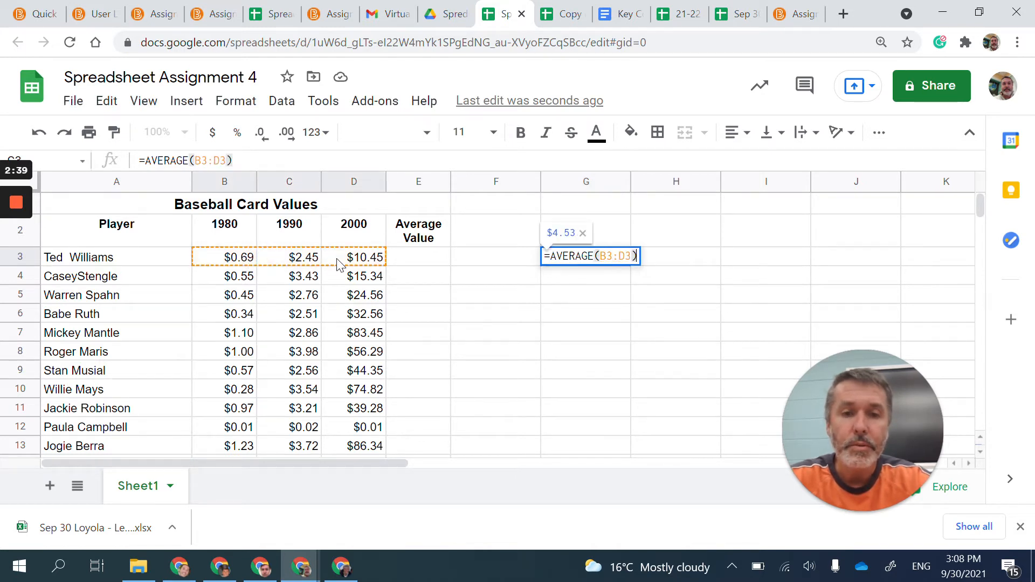
{"action": "key", "text": "Return"}
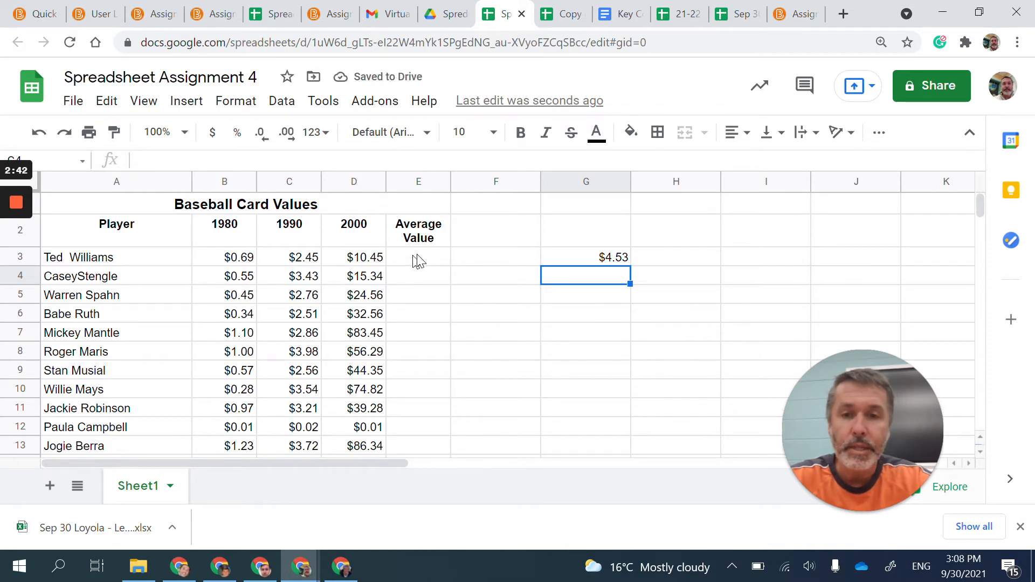
{"action": "type", "text": "="}
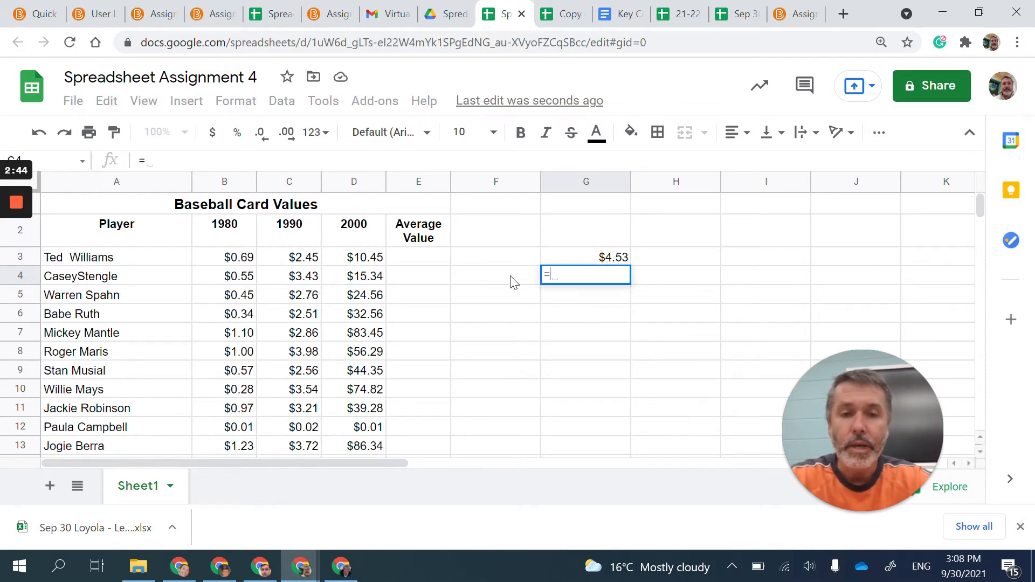
{"action": "type", "text": "a"}
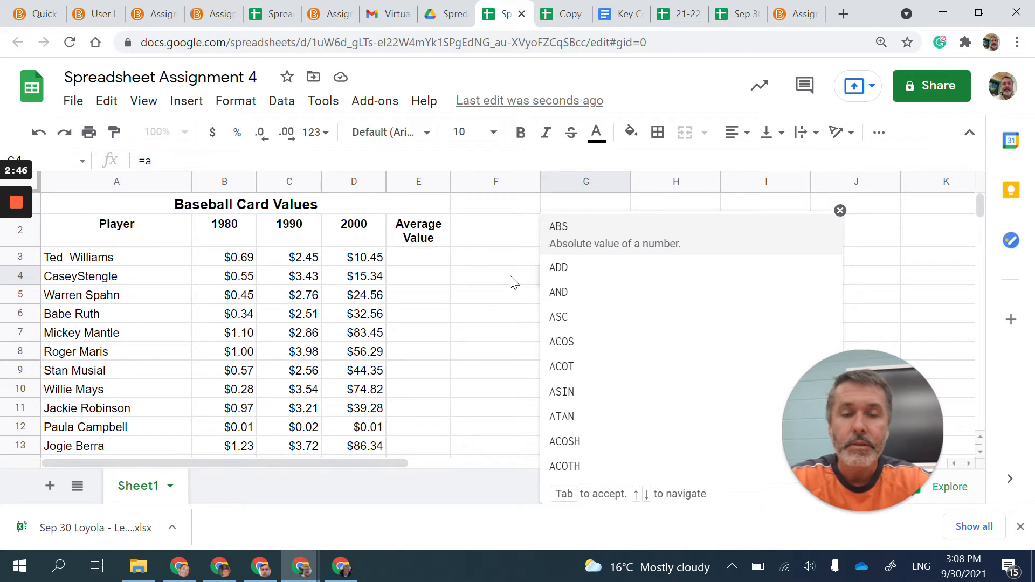
{"action": "type", "text": "verage("}
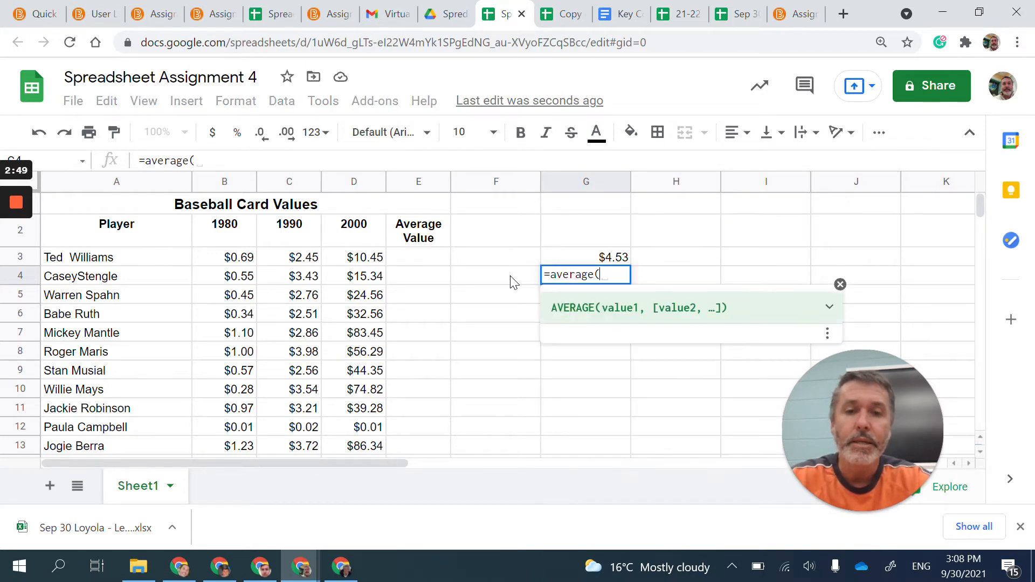
{"action": "left_click", "coordinate": [249, 277]}
{"action": "left_click_drag", "start_coordinate": [307, 294], "coordinate": [367, 286]}
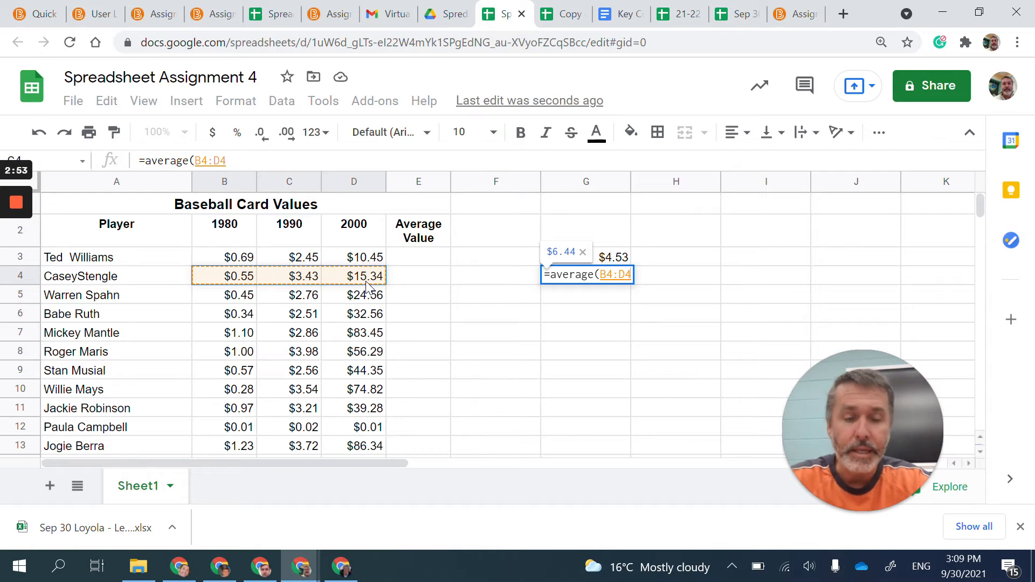
{"action": "key", "text": "BackSpace"}
{"action": "key", "text": "BackSpace"}
{"action": "key", "text": "BackSpace"}
{"action": "key", "text": "BackSpace"}
{"action": "key", "text": "BackSpace"}
{"action": "key", "text": "BackSpace"}
{"action": "key", "text": "BackSpace"}
{"action": "key", "text": "BackSpace"}
{"action": "key", "text": "BackSpace"}
{"action": "key", "text": "BackSpace"}
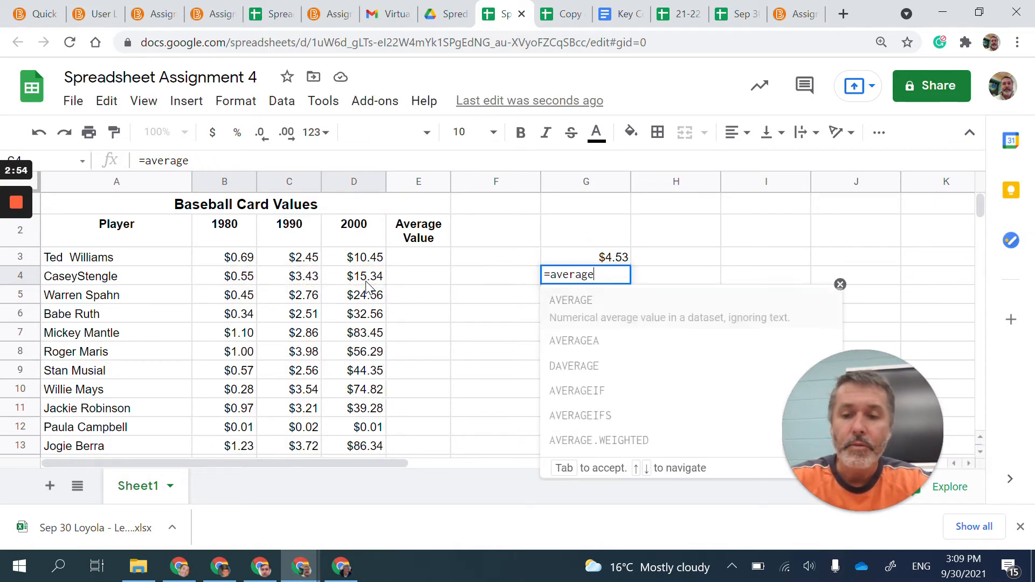
{"action": "key", "text": "BackSpace"}
{"action": "key", "text": "BackSpace"}
{"action": "key", "text": "BackSpace"}
{"action": "key", "text": "Escape"}
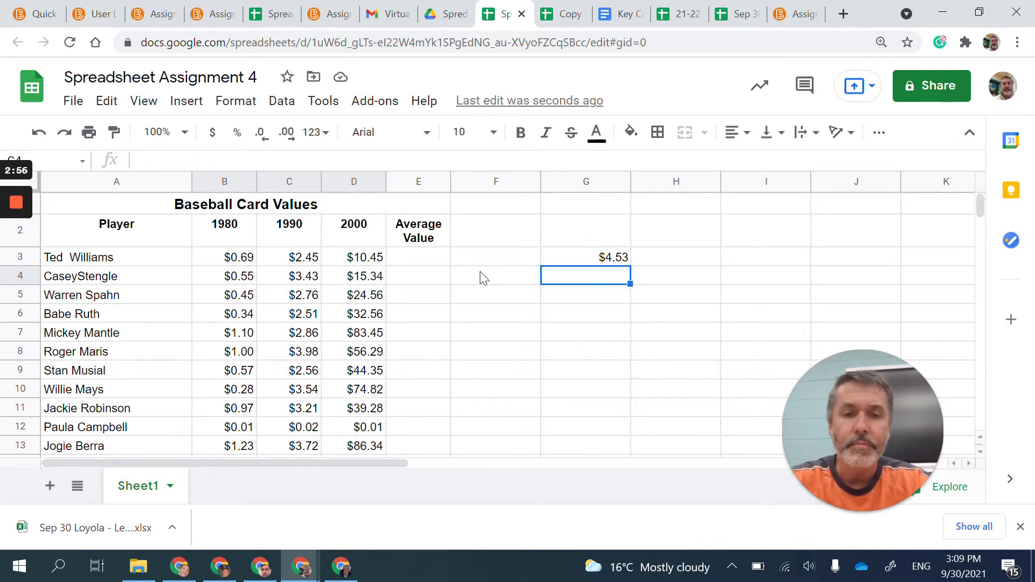
- Fill the average formula from G3 down to G7 and check which cells G7's formula covers
{"action": "left_click", "coordinate": [616, 261]}
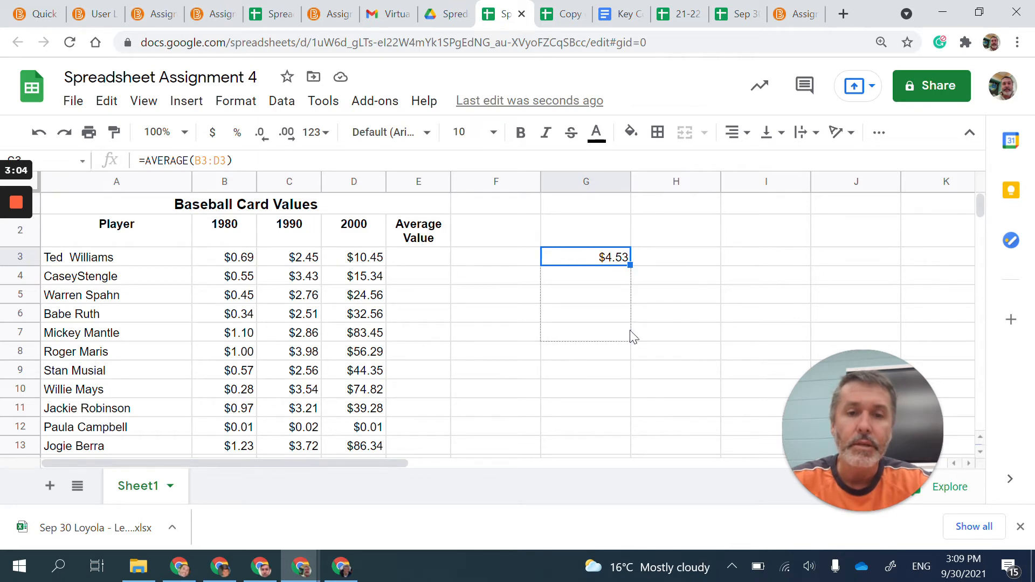
{"action": "left_click_drag", "start_coordinate": [634, 337], "coordinate": [631, 334]}
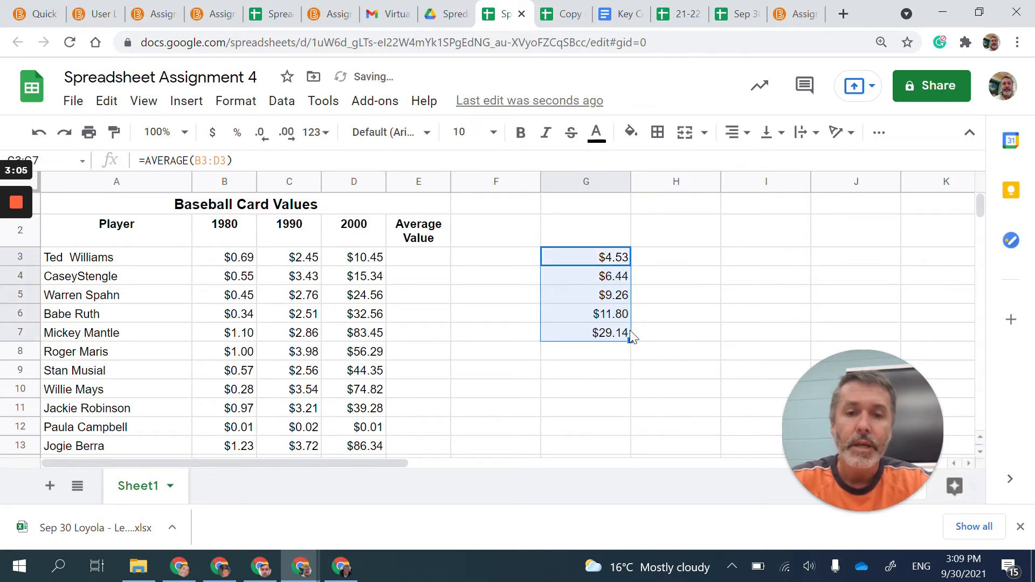
{"action": "left_click", "coordinate": [579, 338]}
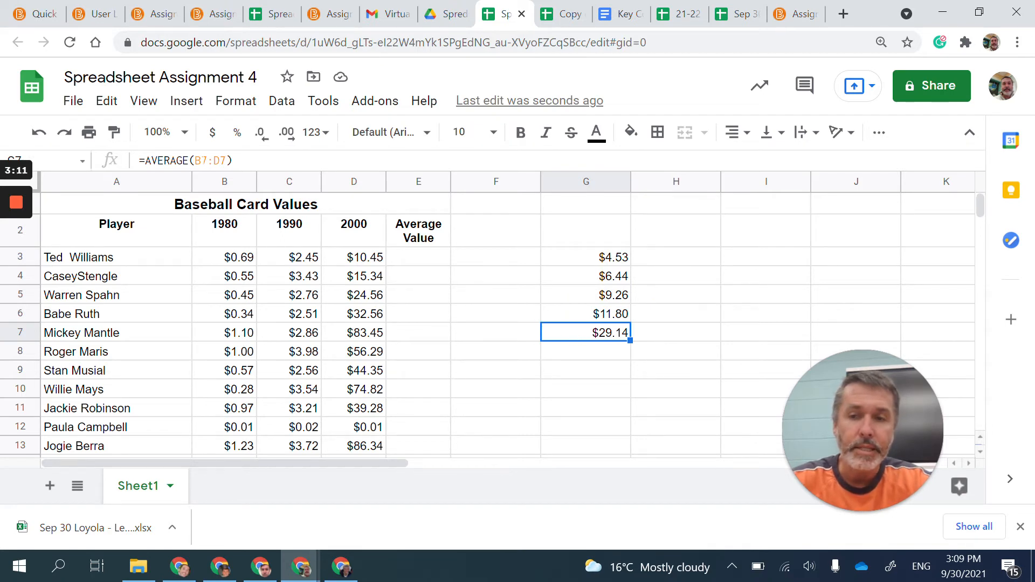
{"action": "left_click", "coordinate": [236, 340]}
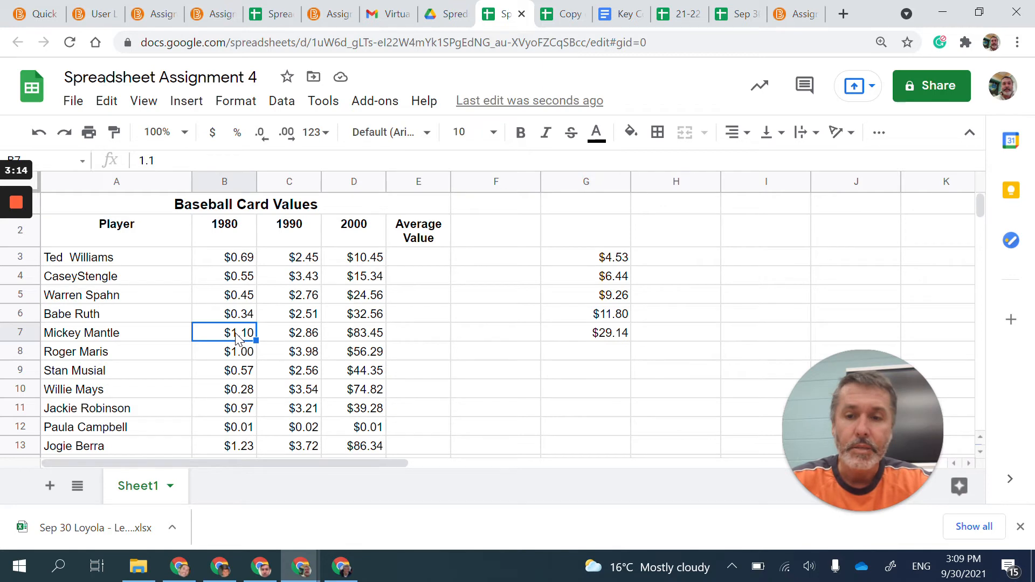
{"action": "left_click", "coordinate": [370, 338]}
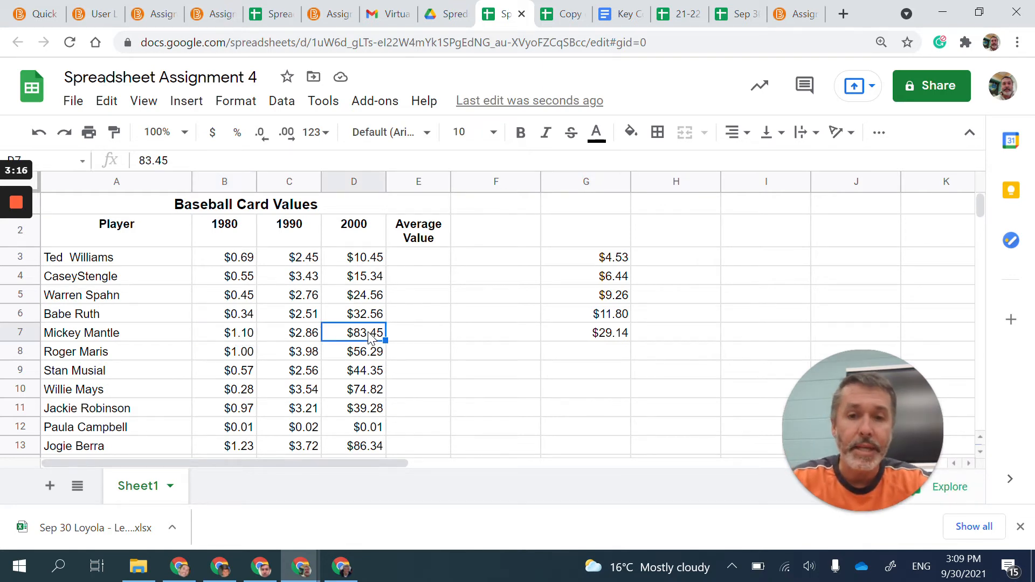
- Calculate the average 1980 card value in B17 with the AVERAGE function over B3:B15, ignoring the suggested autofill
{"action": "scroll", "coordinate": [492, 387], "scroll_direction": "down", "scroll_amount": 3}
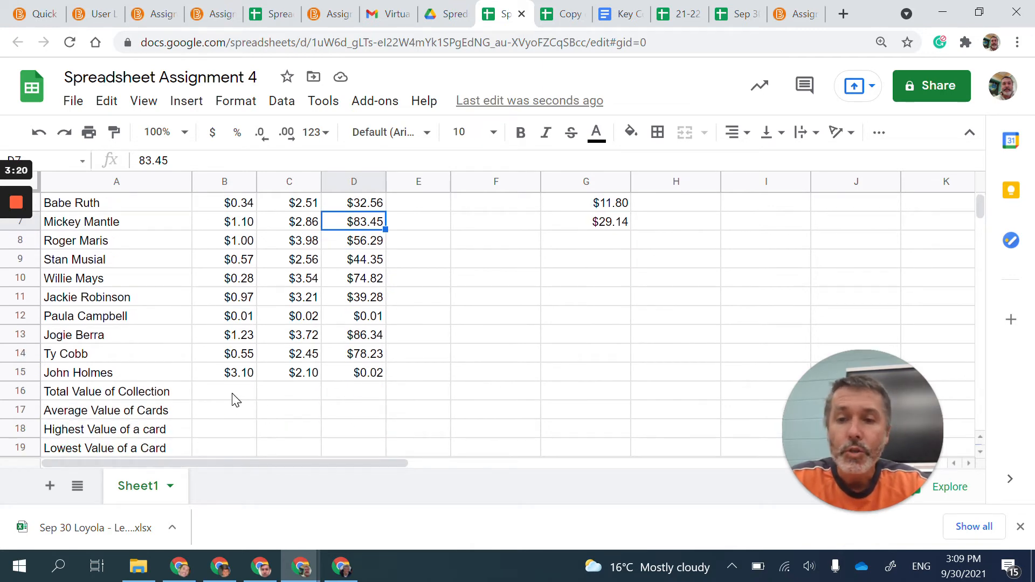
{"action": "left_click", "coordinate": [235, 401]}
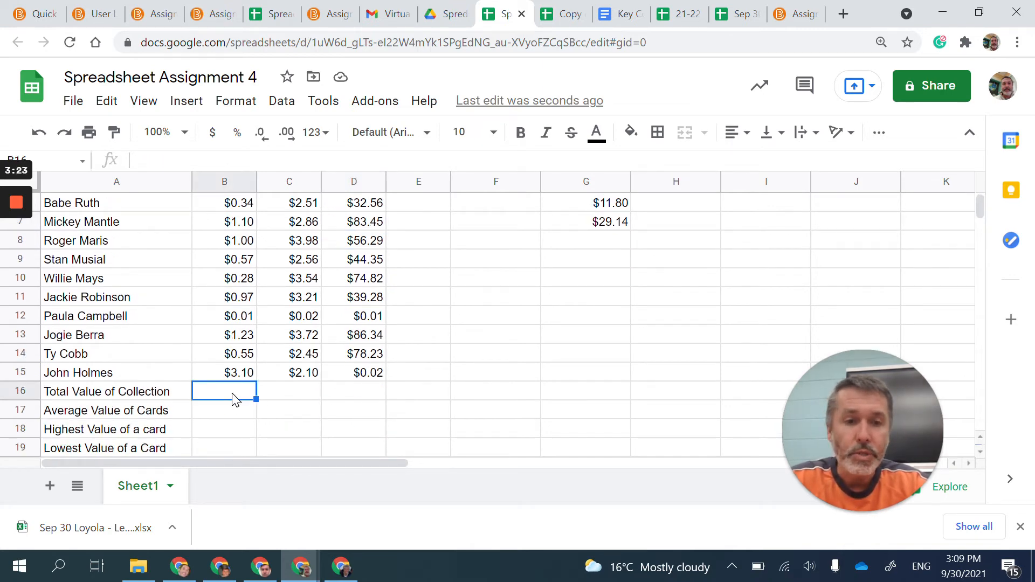
{"action": "left_click", "coordinate": [226, 416]}
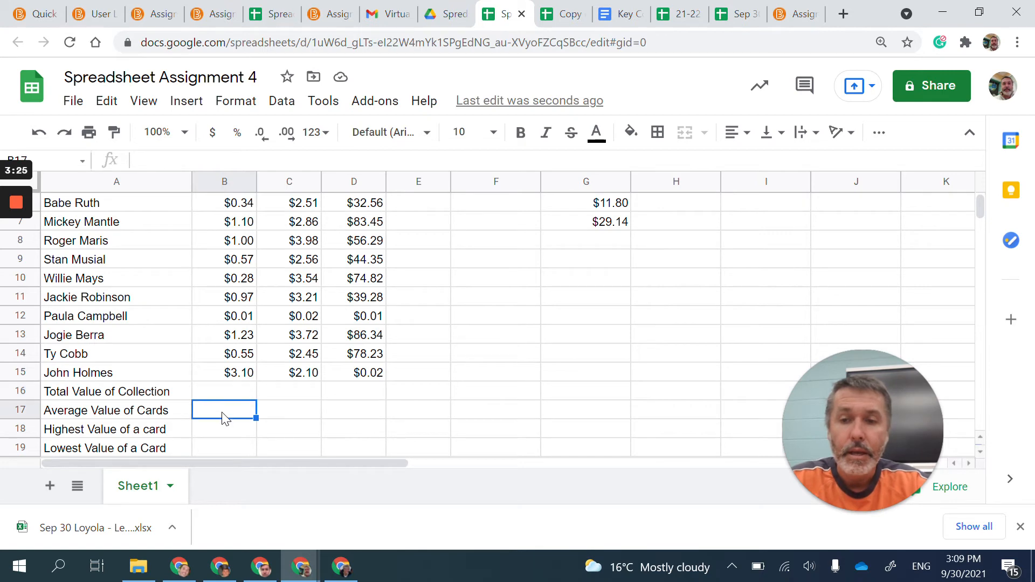
{"action": "type", "text": "=a"}
{"action": "key", "text": "BackSpace"}
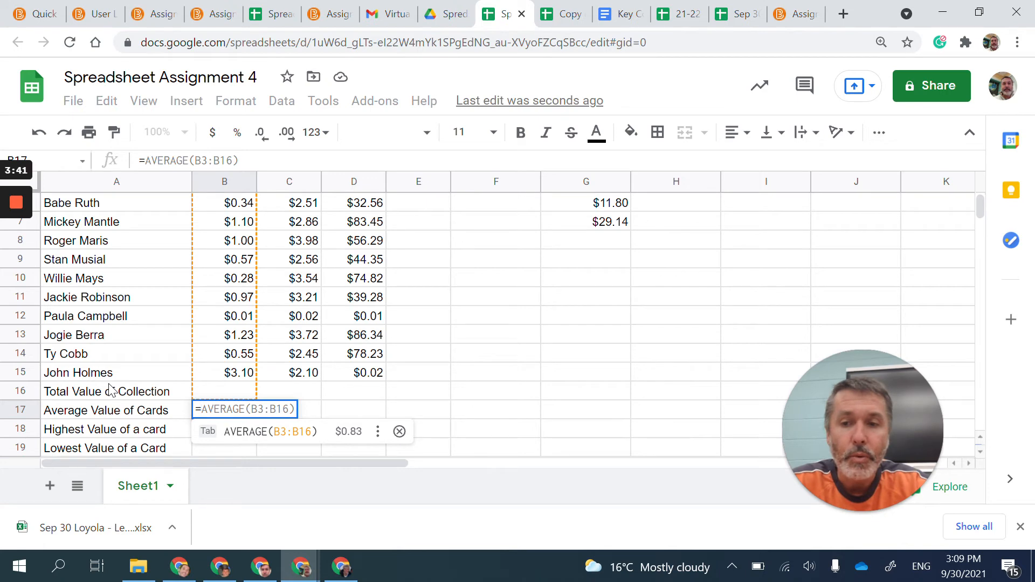
{"action": "type", "text": "aver"}
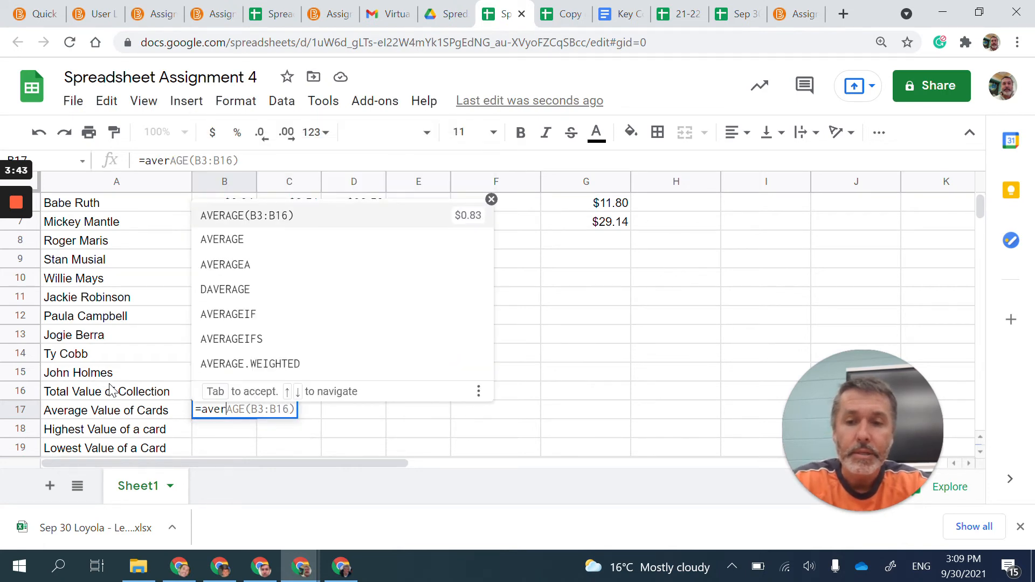
{"action": "type", "text": "age("}
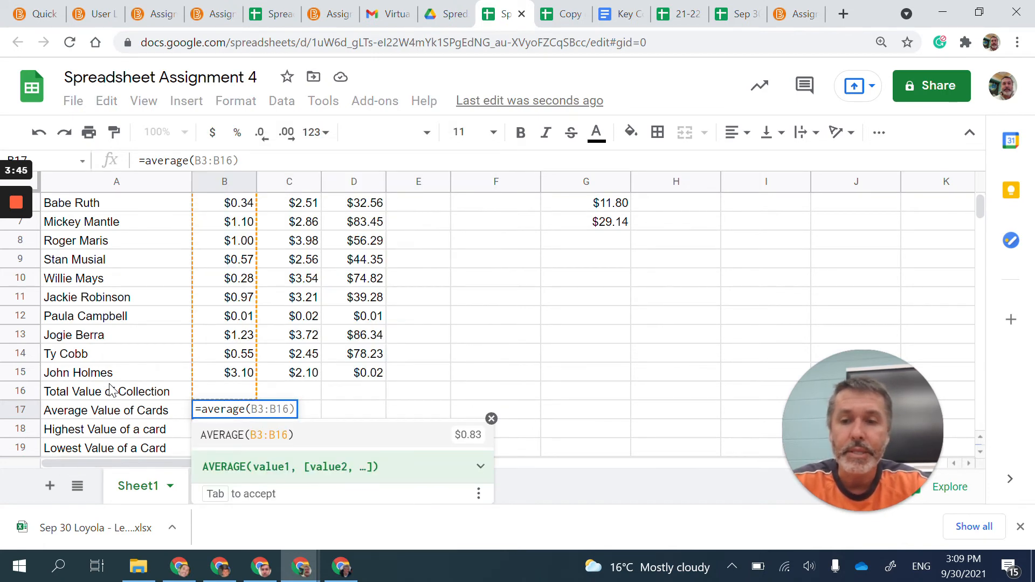
{"action": "scroll", "coordinate": [211, 237], "scroll_direction": "up", "scroll_amount": 2}
{"action": "left_click_drag", "start_coordinate": [226, 258], "coordinate": [224, 450]}
{"action": "left_click_drag", "start_coordinate": [245, 324], "coordinate": [228, 397]}
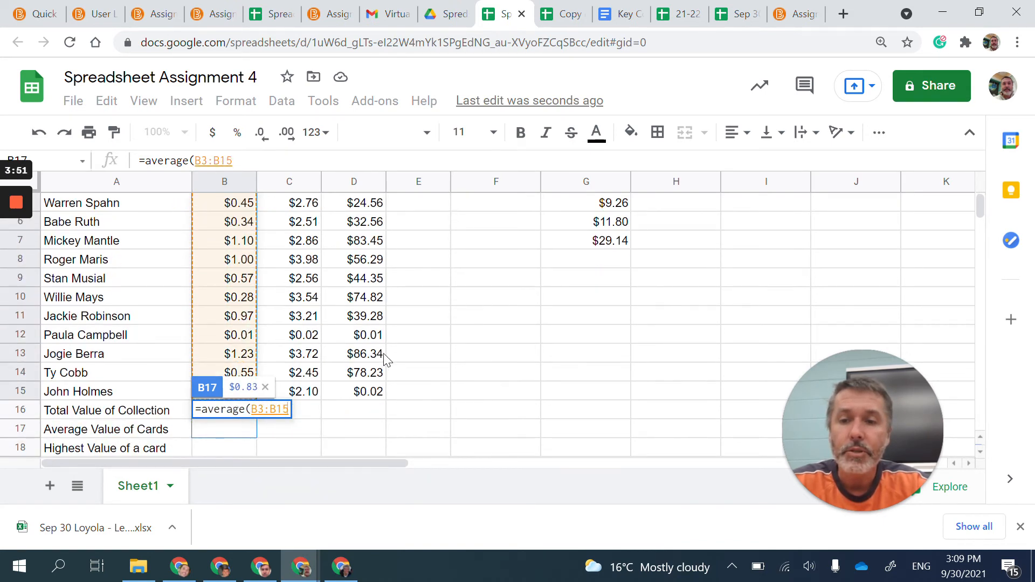
{"action": "scroll", "coordinate": [387, 360], "scroll_direction": "down", "scroll_amount": 1}
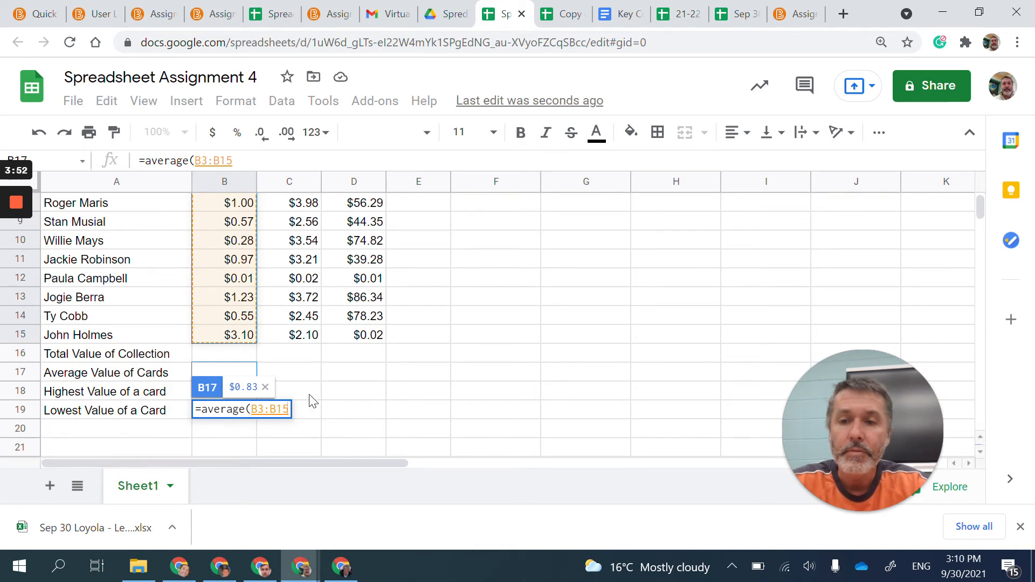
{"action": "key", "text": "Return"}
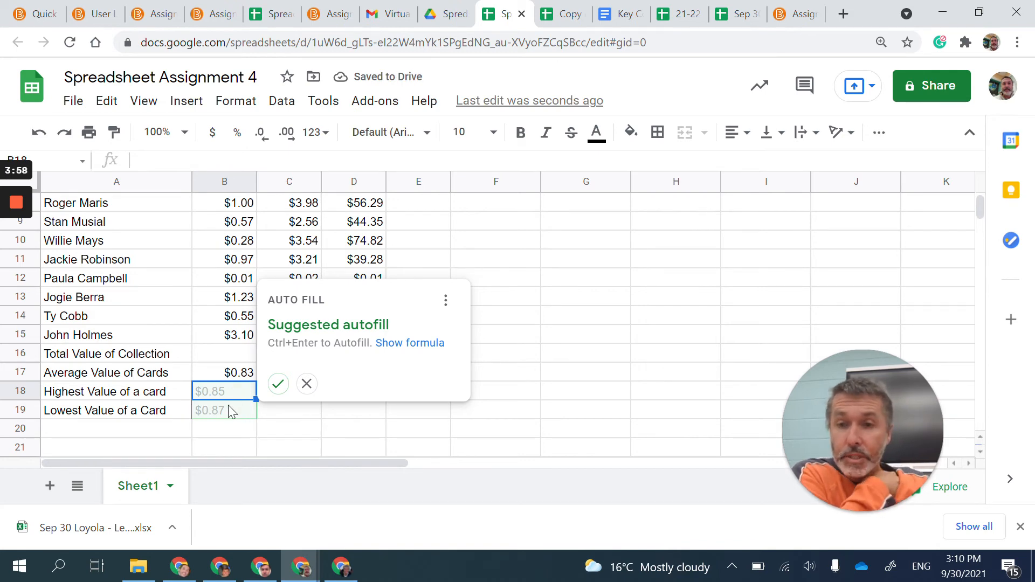
{"action": "left_click", "coordinate": [226, 446]}
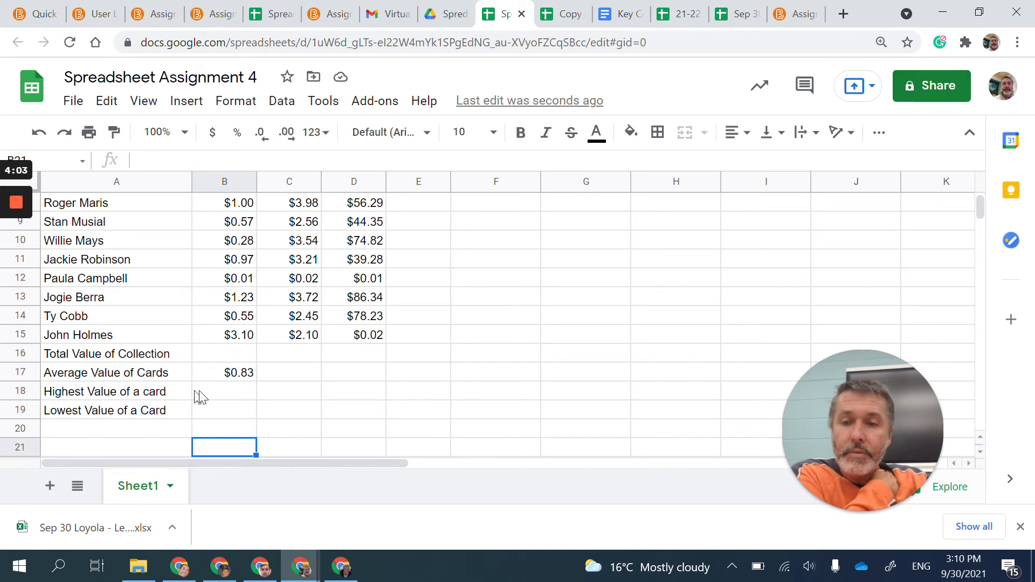
- Find the highest 1980 card value in B18 with the MAX function over the 1980 player values in column B
{"action": "left_click", "coordinate": [223, 396]}
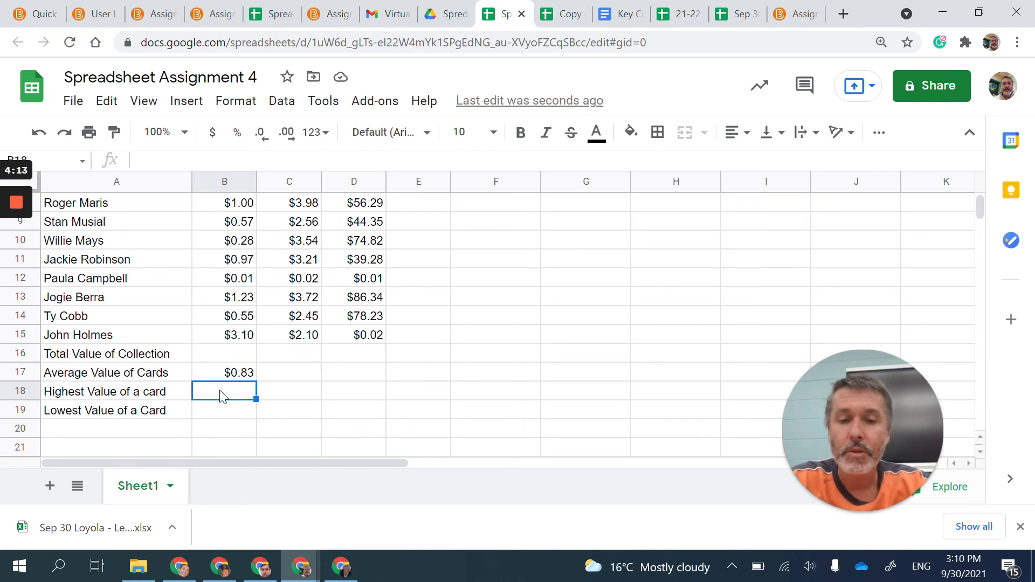
{"action": "type", "text": "=ma"}
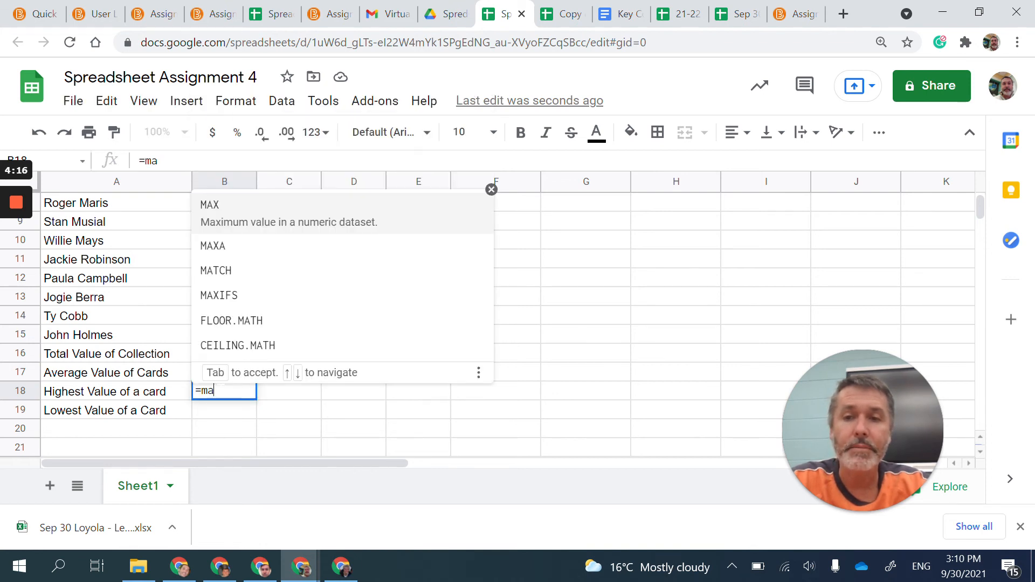
{"action": "type", "text": "x"}
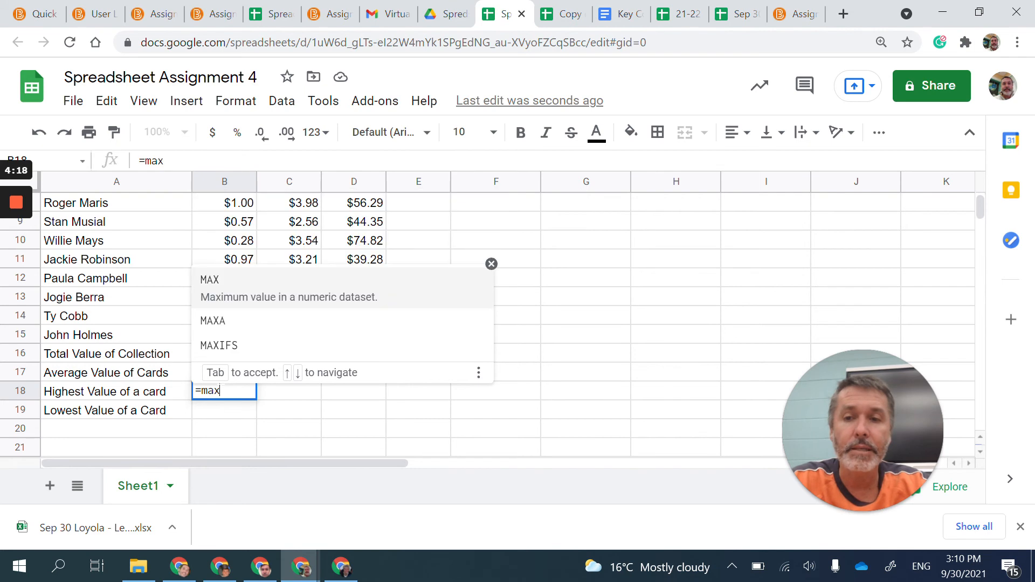
{"action": "type", "text": "("}
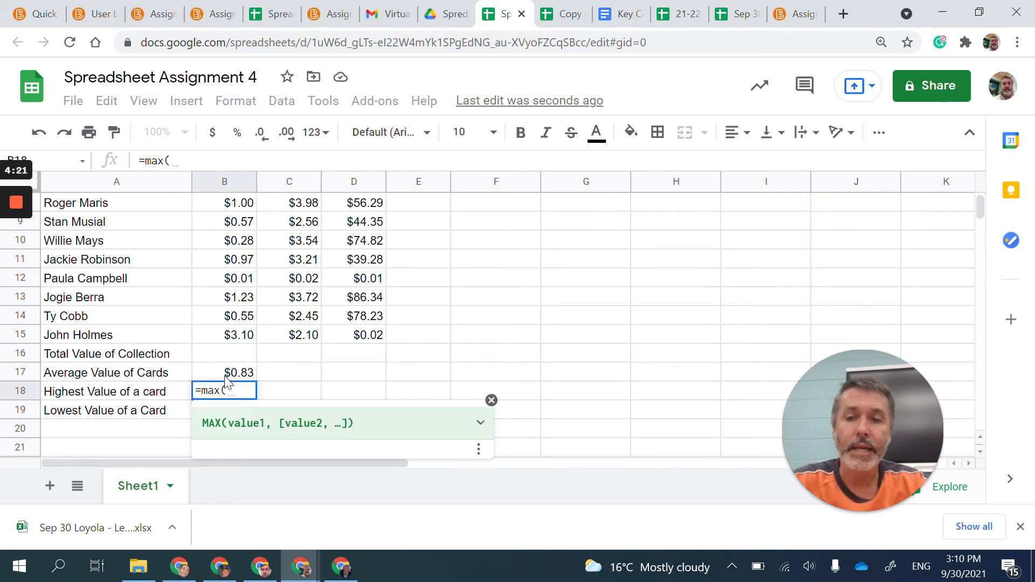
{"action": "left_click_drag", "start_coordinate": [239, 334], "coordinate": [229, 267]}
{"action": "key", "text": "Return"}
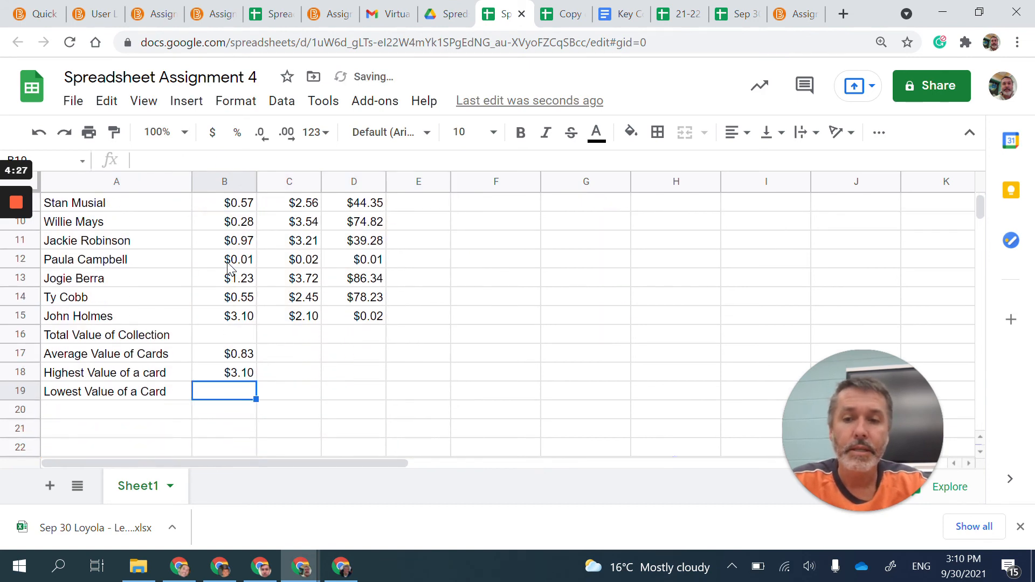
{"action": "type", "text": "="}
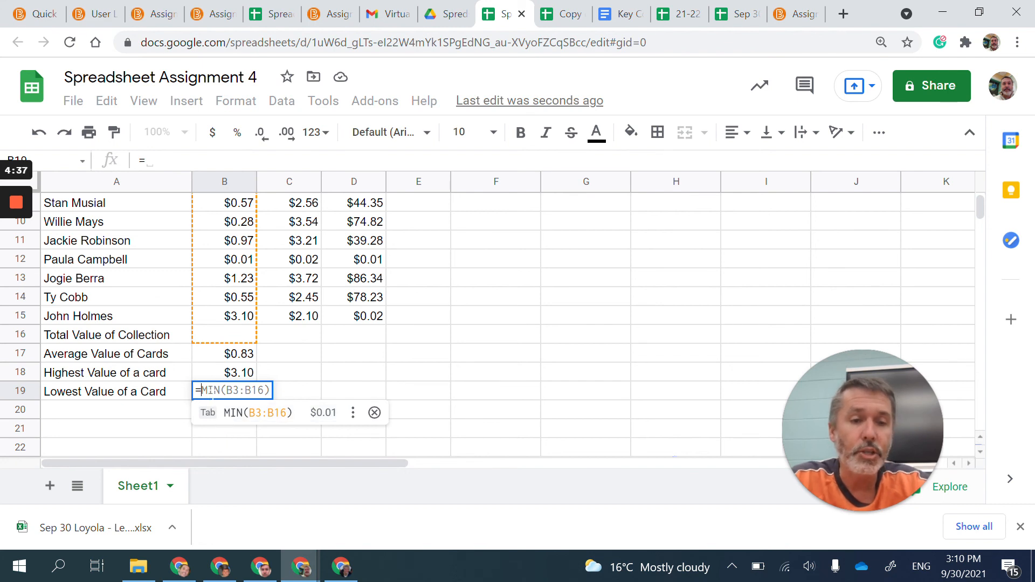
{"action": "left_click", "coordinate": [563, 392]}
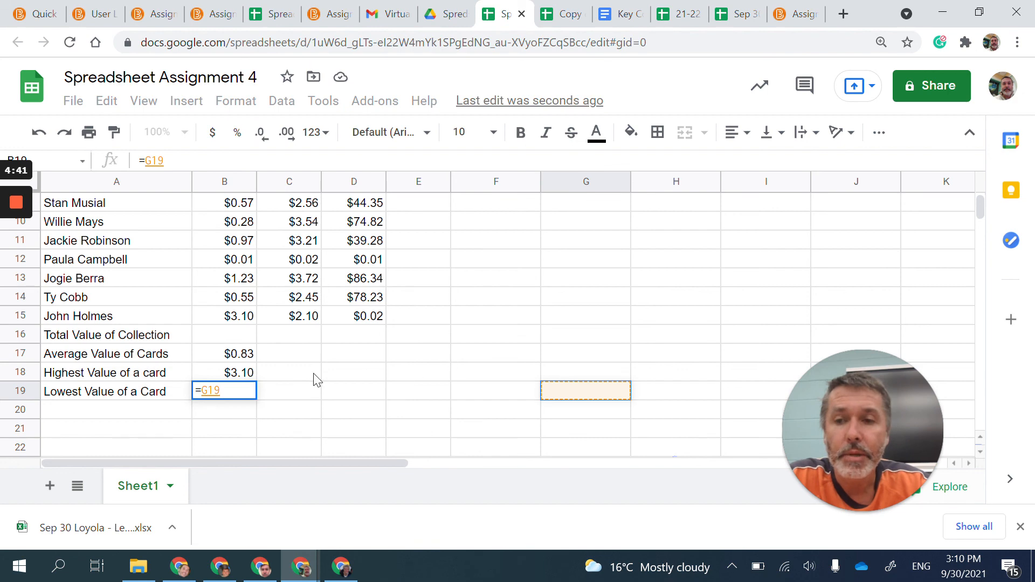
{"action": "scroll", "coordinate": [430, 395], "scroll_direction": "up", "scroll_amount": 3}
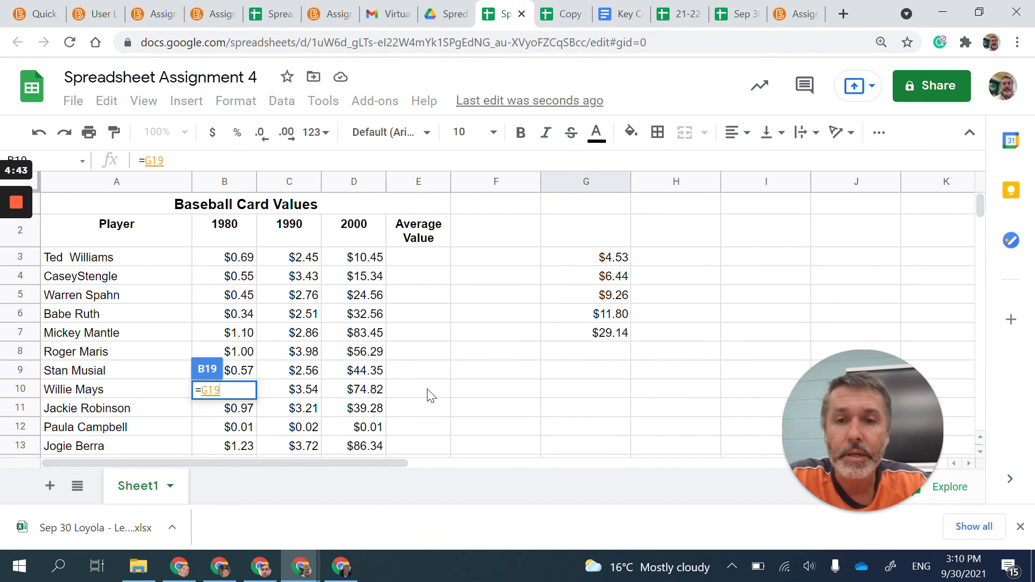
{"action": "left_click", "coordinate": [518, 351]}
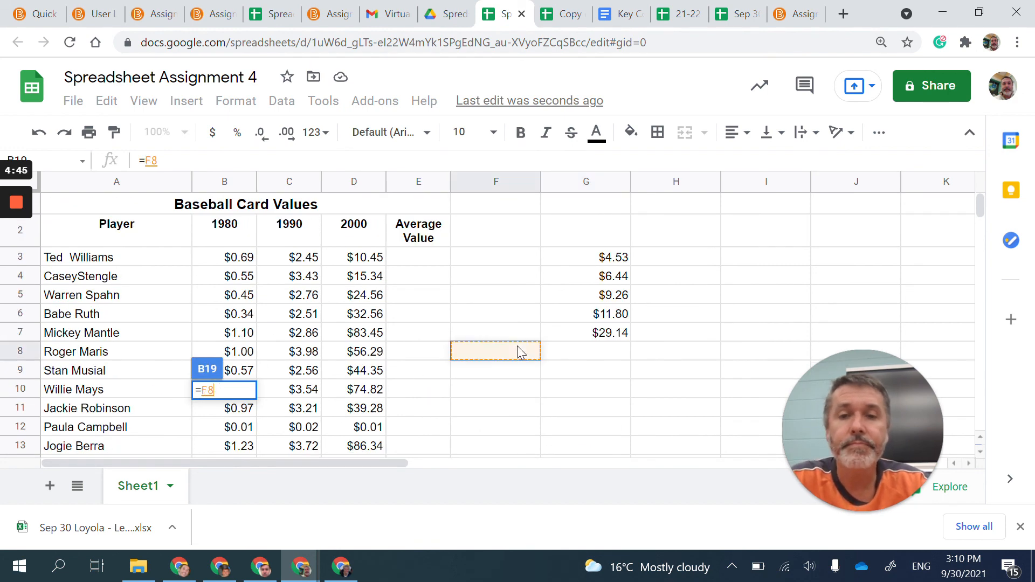
{"action": "key", "text": "Return"}
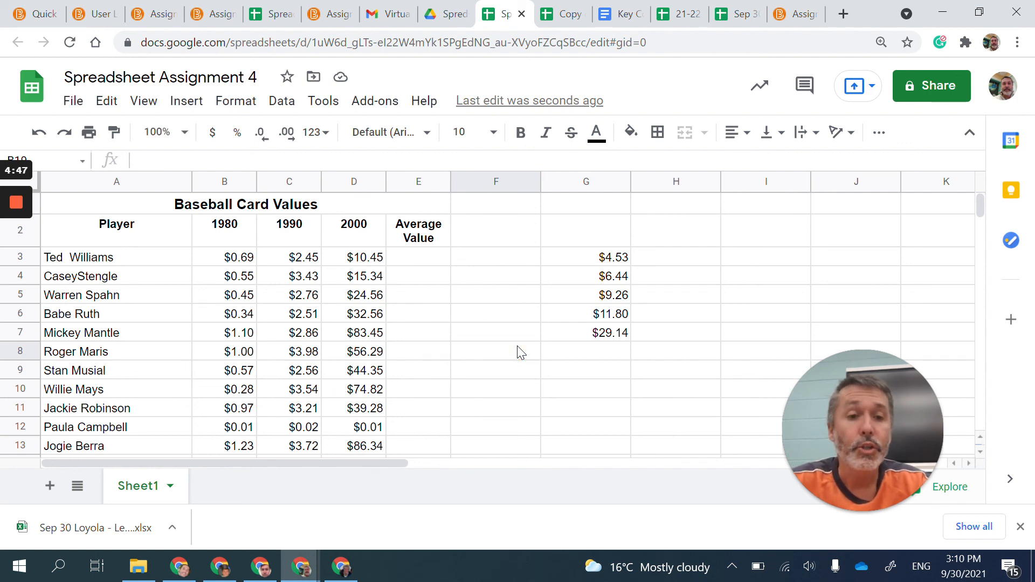
{"action": "scroll", "coordinate": [518, 351], "scroll_direction": "down", "scroll_amount": 2}
{"action": "scroll", "coordinate": [519, 352], "scroll_direction": "down", "scroll_amount": 1}
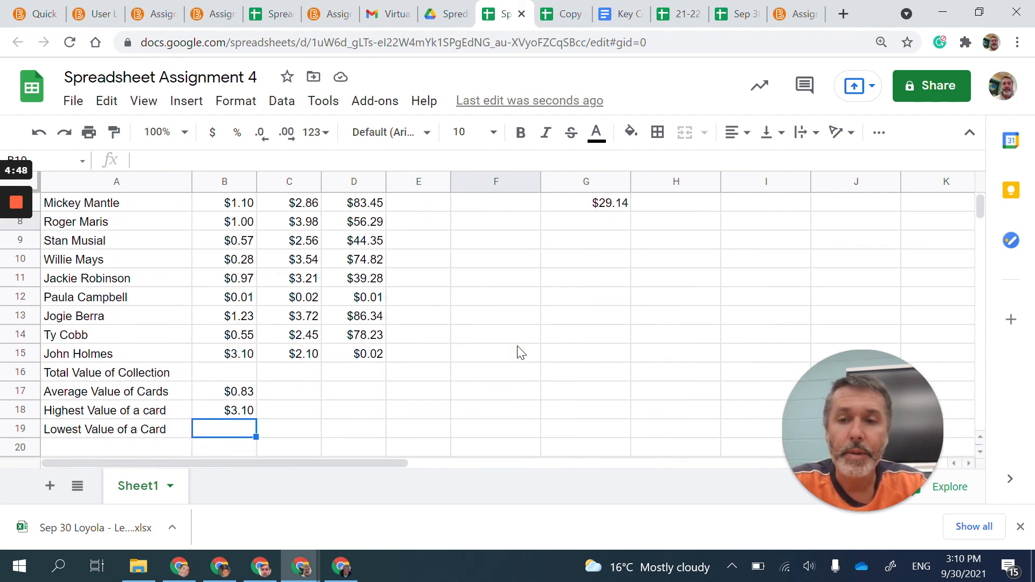
{"action": "left_click", "coordinate": [412, 431]}
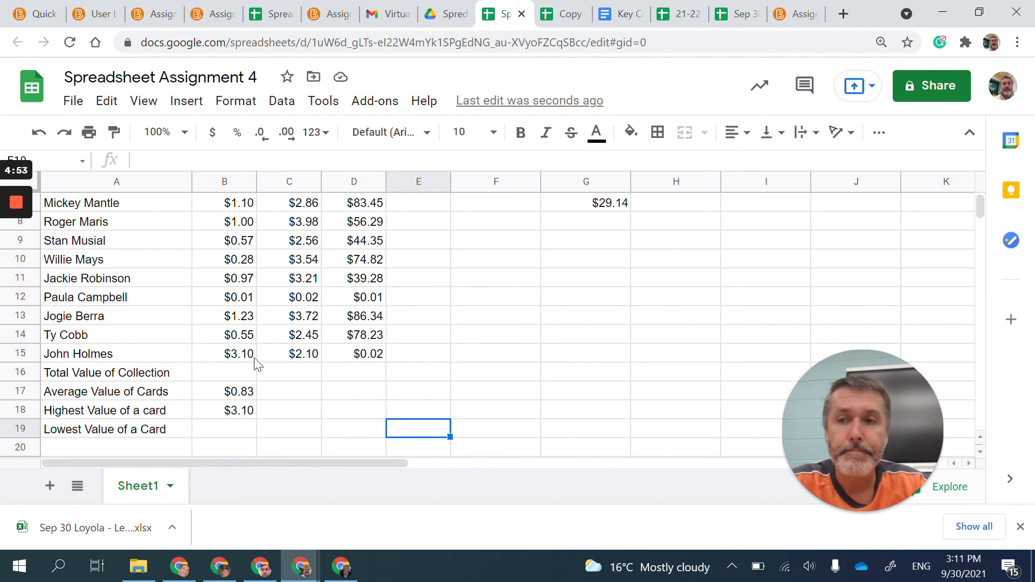
{"action": "mouse_move", "coordinate": [16, 207]}
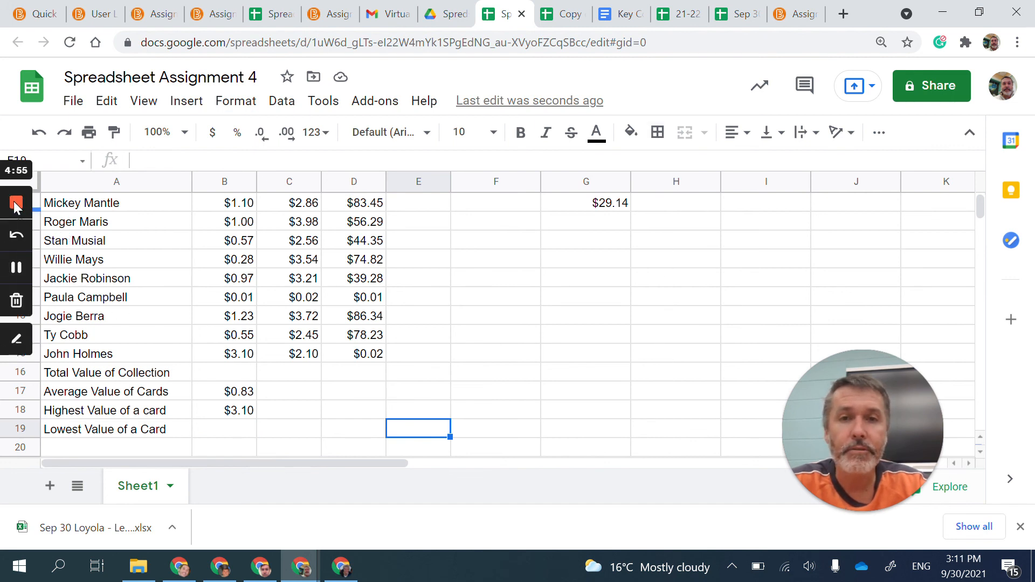